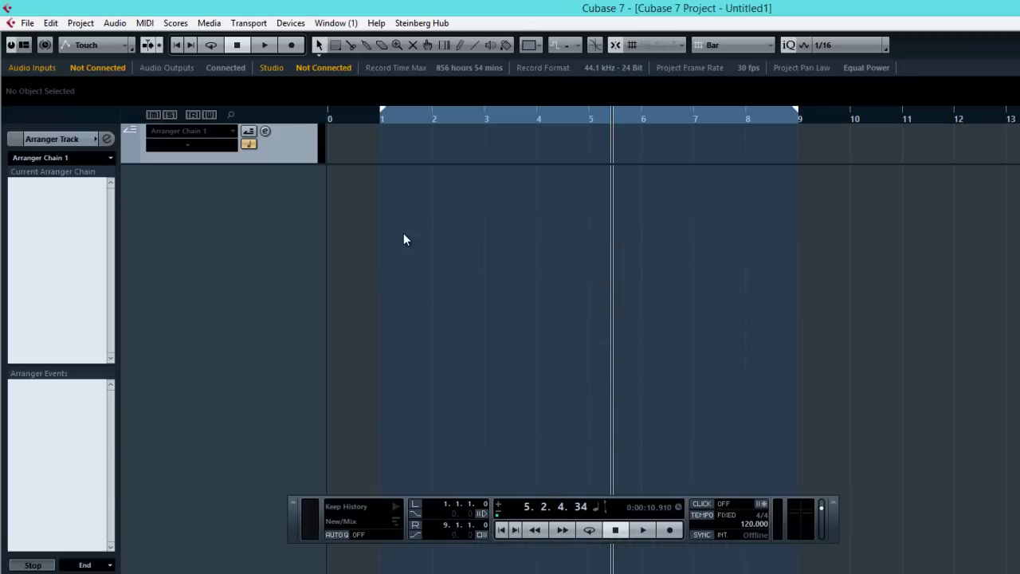
Step: Open Device Setup from the Devices menu to see the Samson Graphite 25 MIDI ports
click(296, 24)
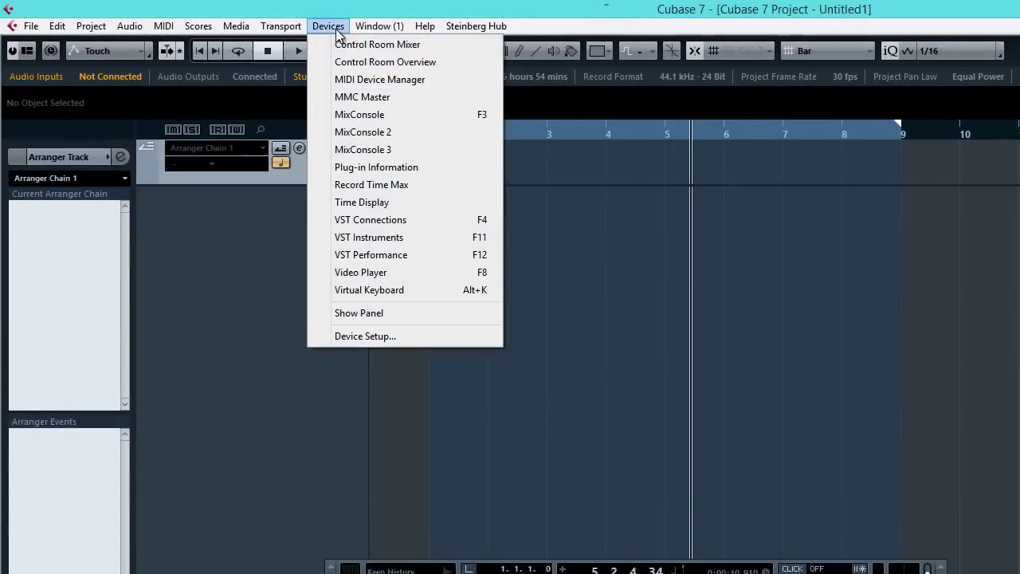
click(354, 339)
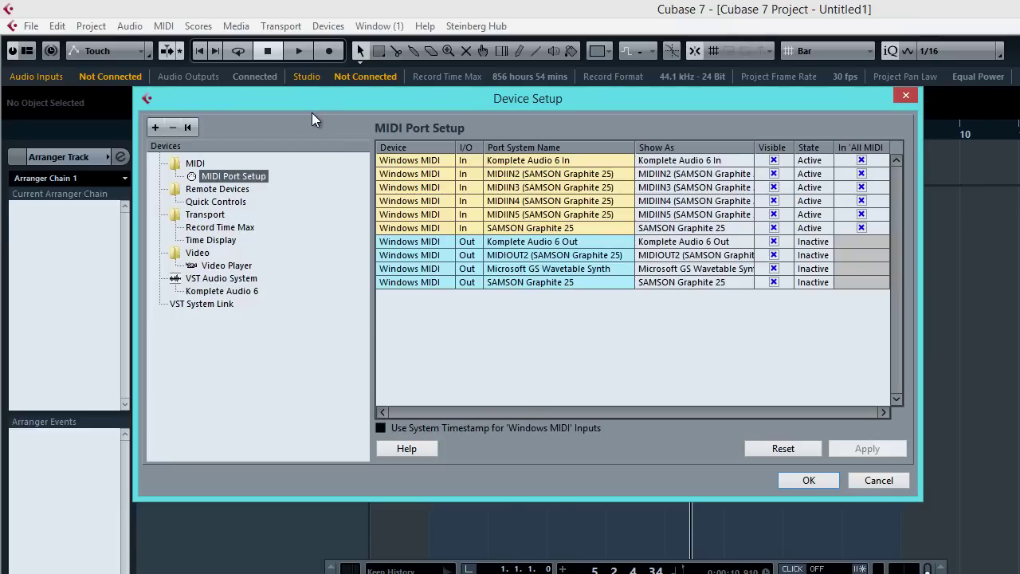
Step: Add a Generic Remote under Remote Devices, using SAMSON Graphite 25 as MIDI input
click(227, 190)
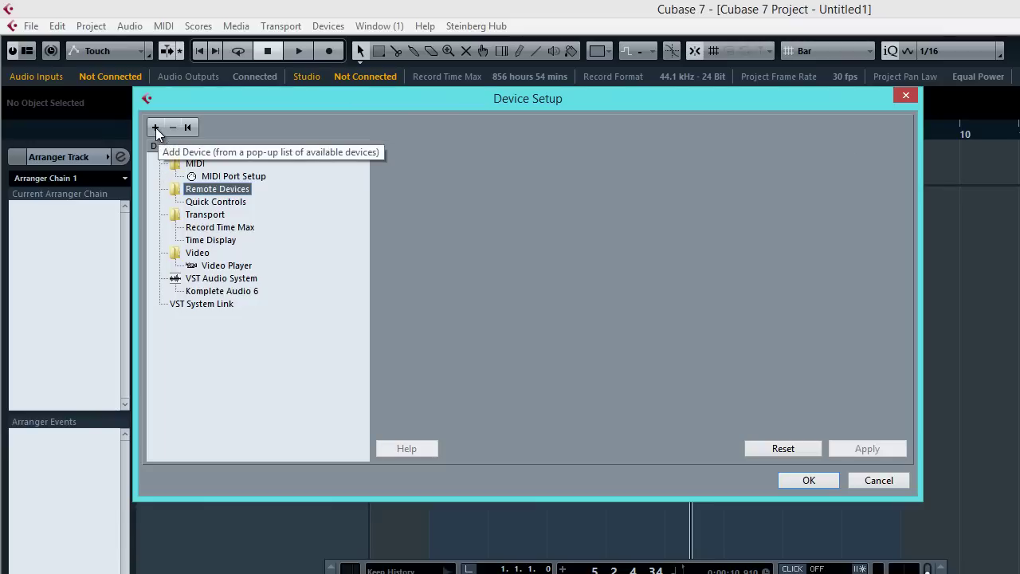
click(156, 128)
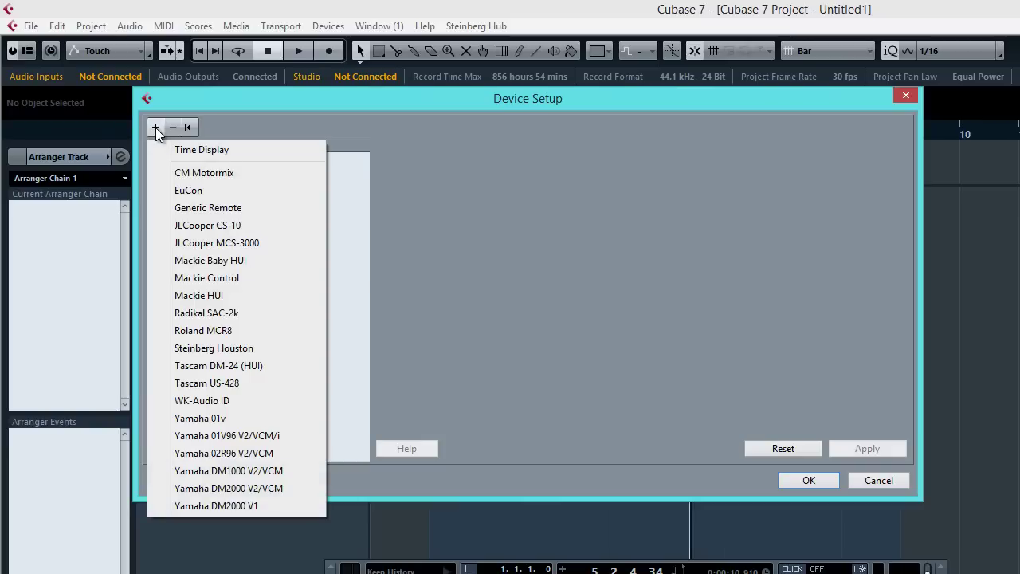
click(219, 209)
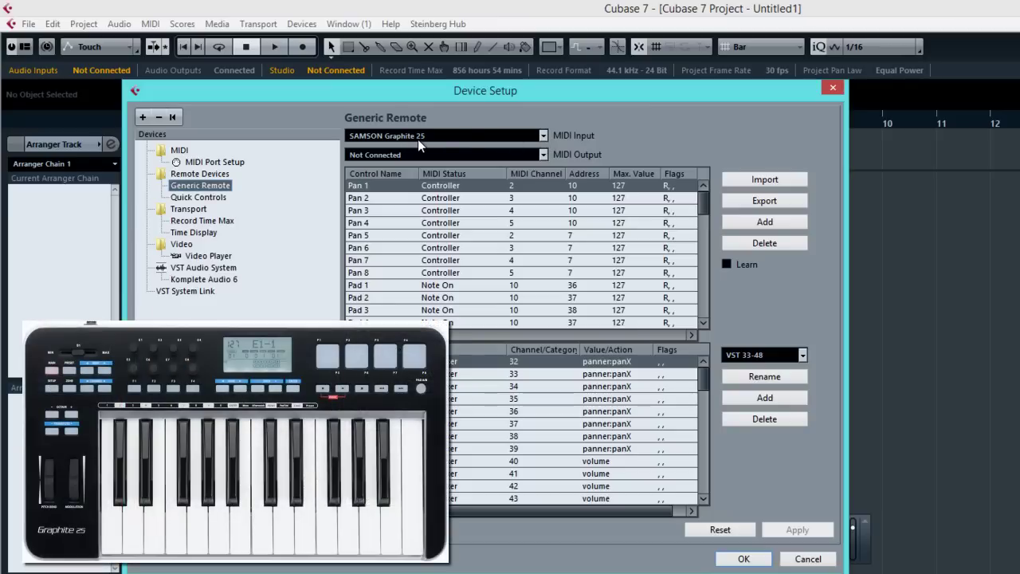
click(544, 135)
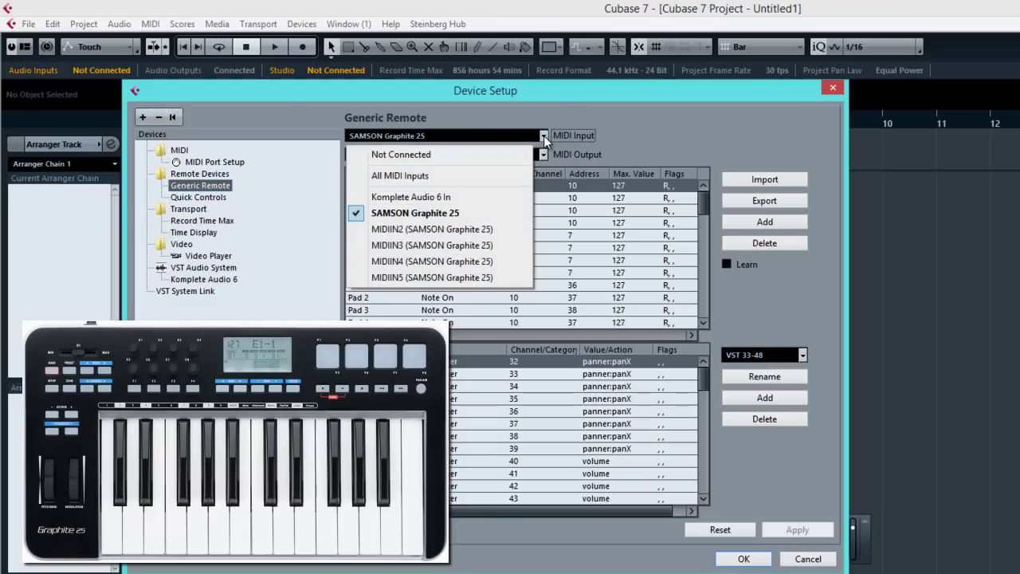
click(509, 209)
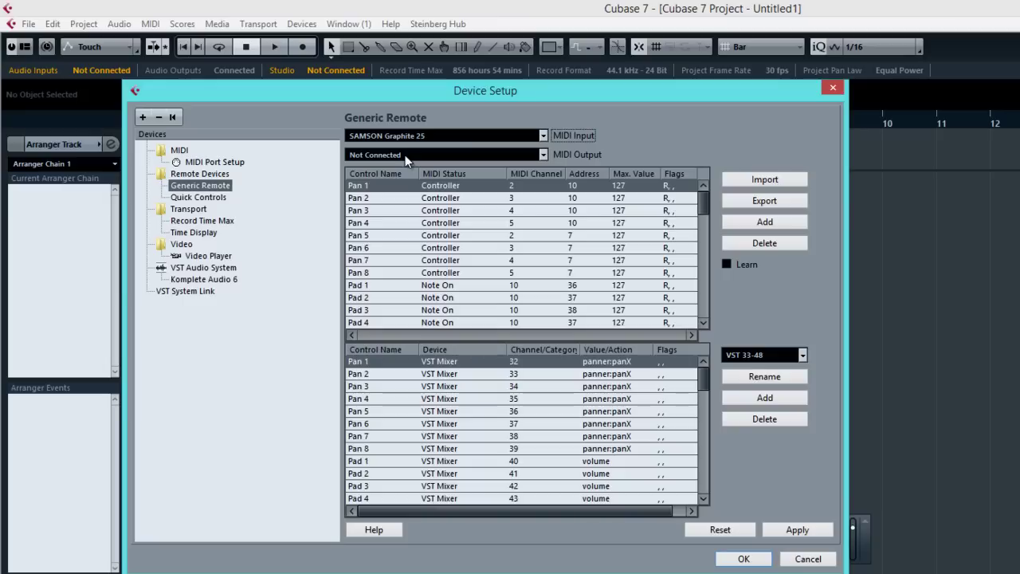
Step: Rename the Pan 1, Pan 2 and Pan 3 controls to Rewind, Forward and Stop
click(371, 186)
text(Rewind)
key(Return)
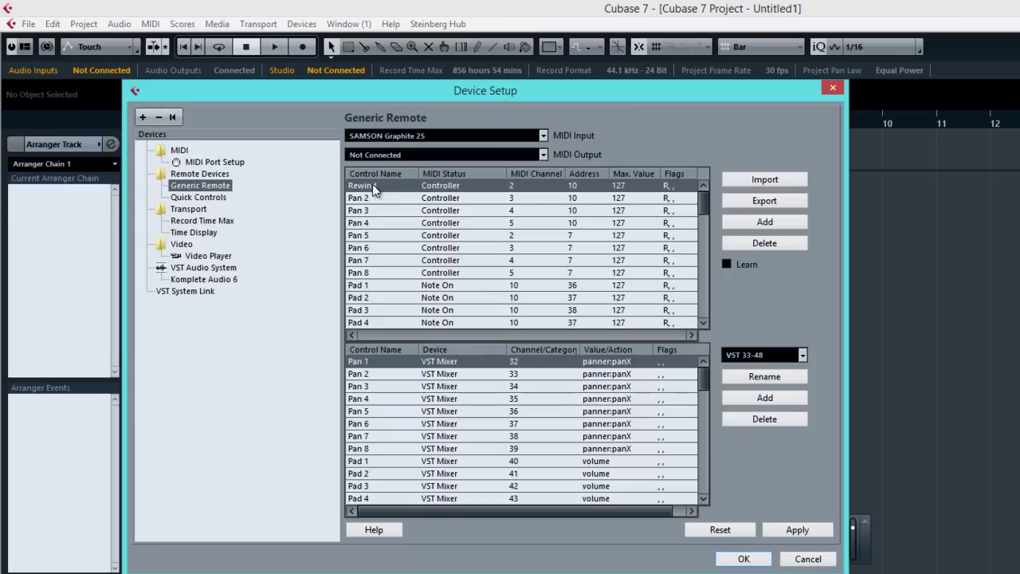
double_click(364, 199)
text(F)
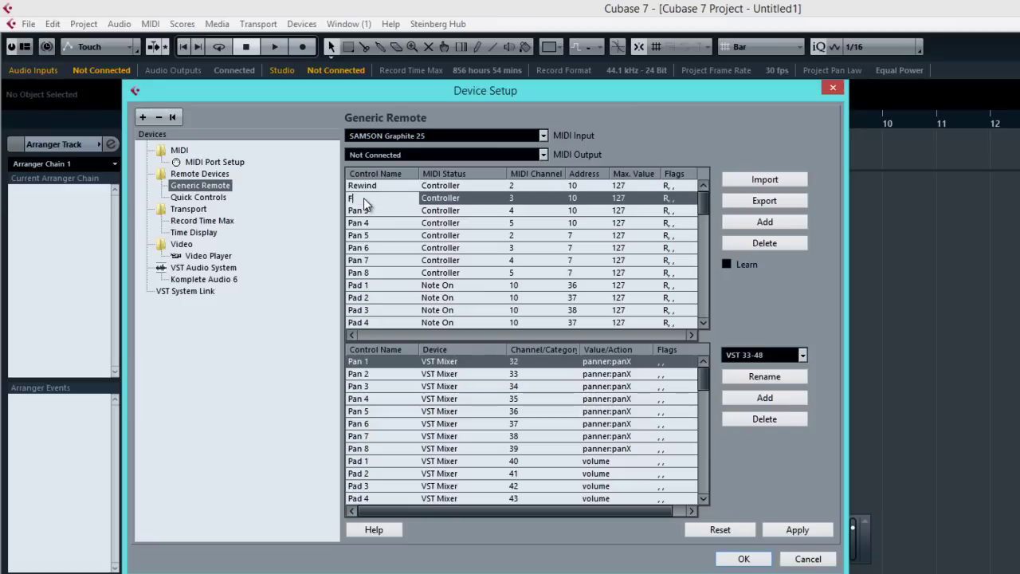
text(orward)
key(Return)
double_click(367, 212)
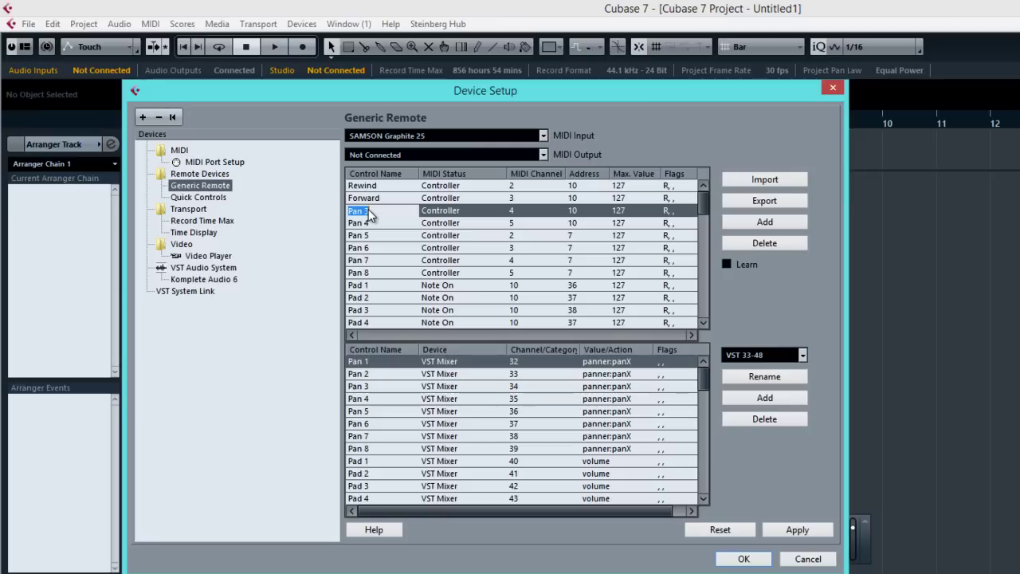
text(Stop)
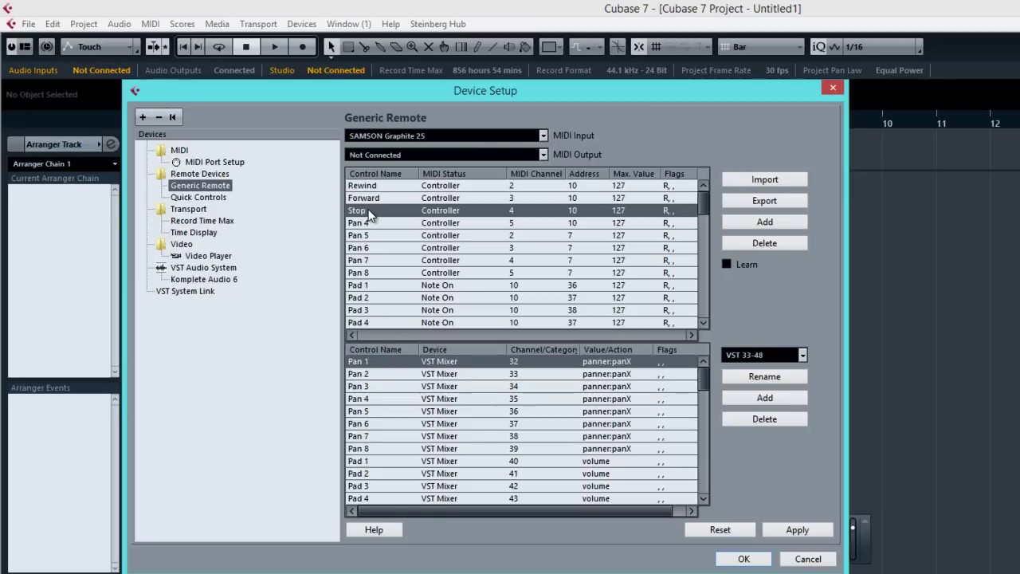
click(377, 220)
Step: Rename the Pan 4 and Pan 5 controls to play and Record
double_click(376, 220)
text(play)
key(Return)
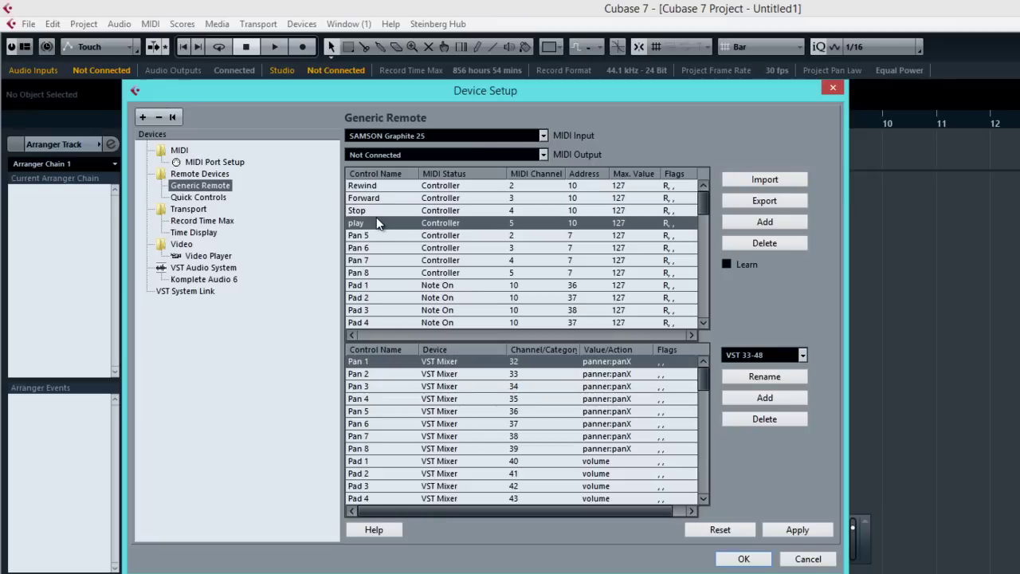
double_click(367, 235)
text(Re)
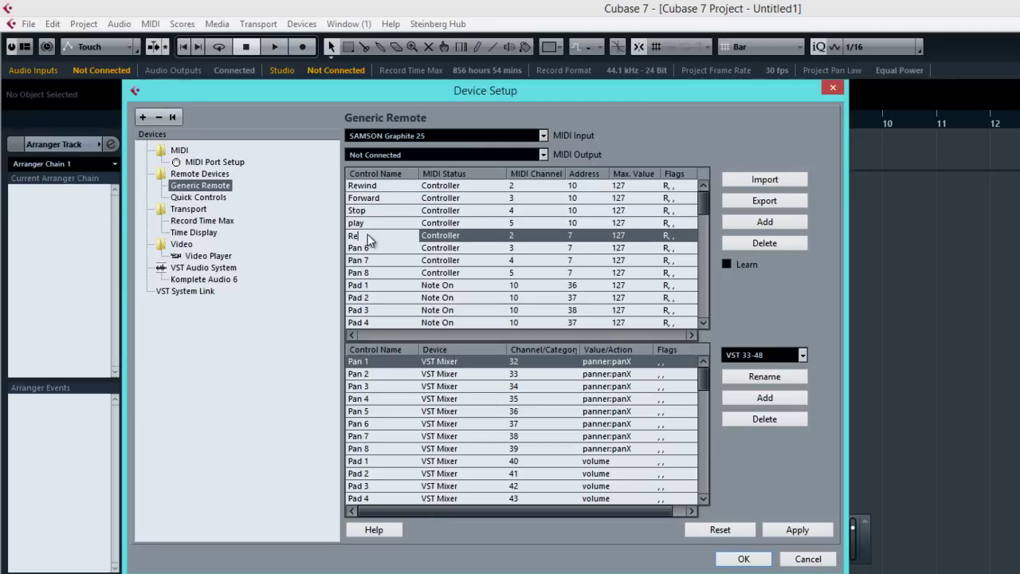
text(cord)
key(Return)
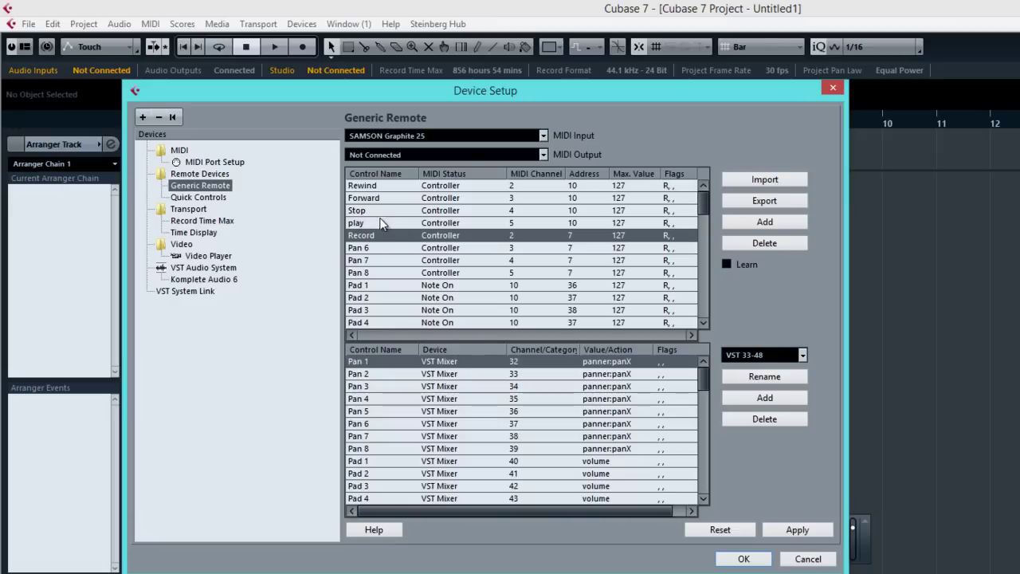
click(386, 184)
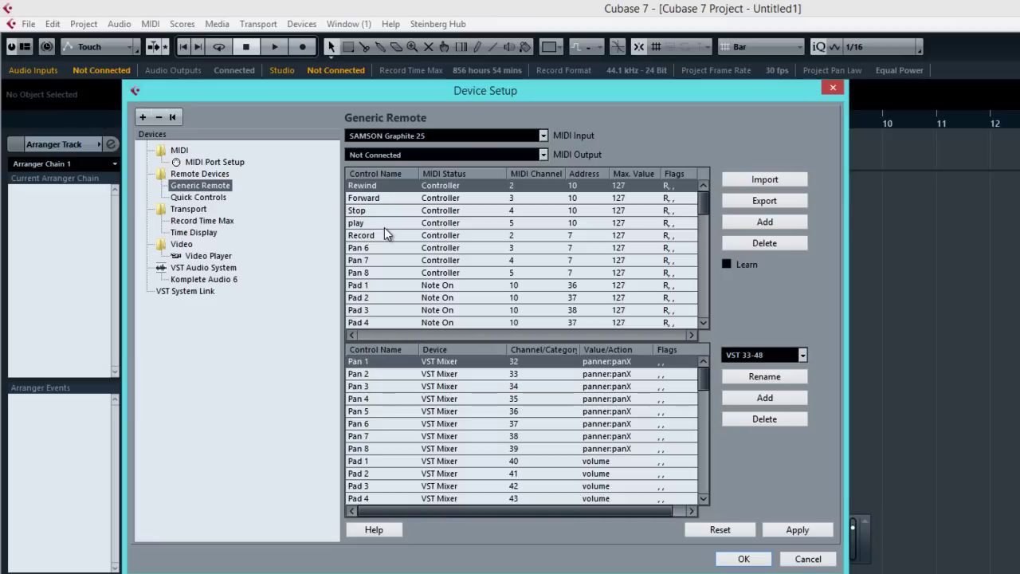
Step: Learn the transport buttons on channel 1: Rewind 116, Forward 117, Stop 118, play 119, Record 114
click(384, 224)
click(384, 186)
click(726, 266)
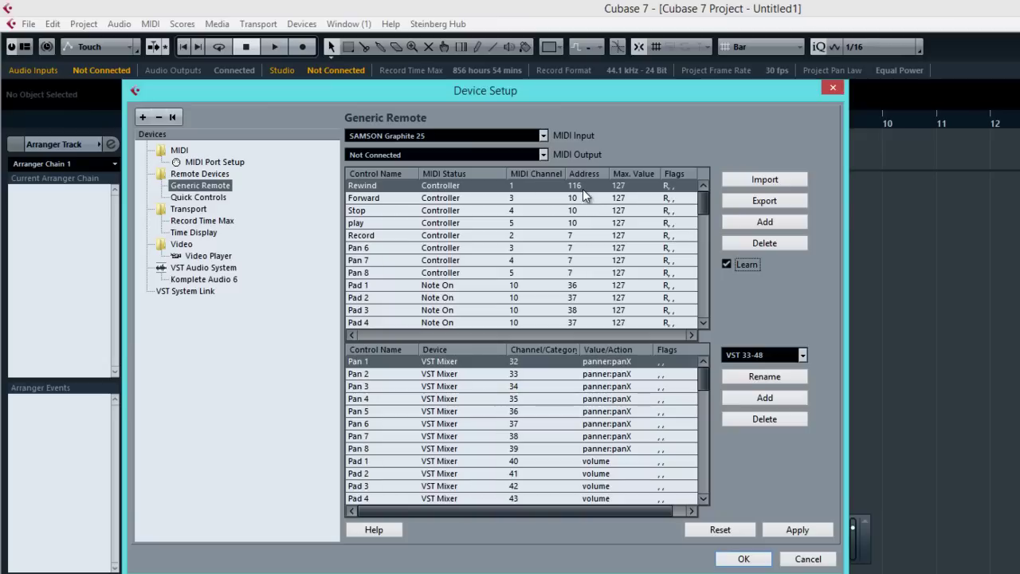
click(384, 198)
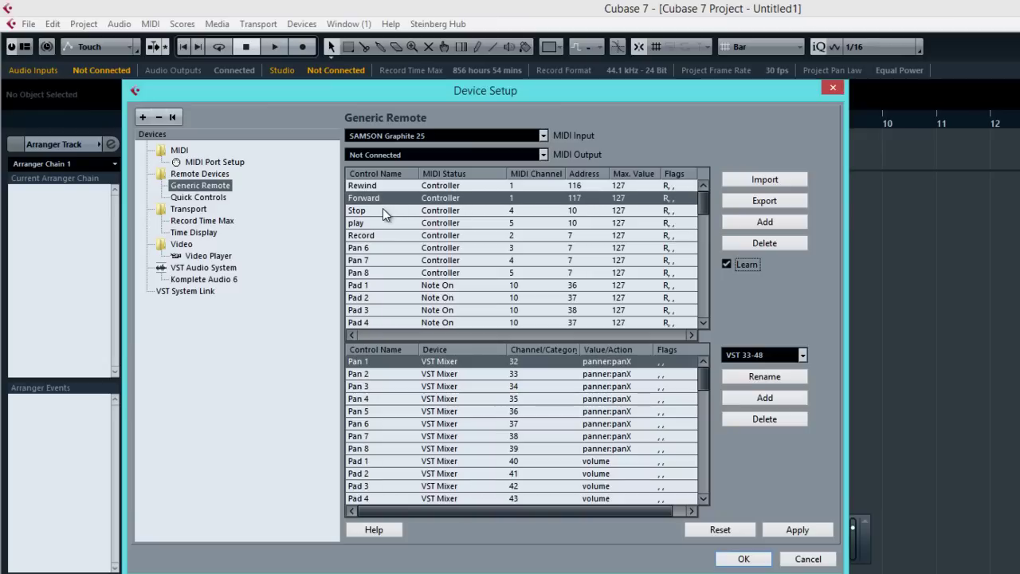
click(383, 209)
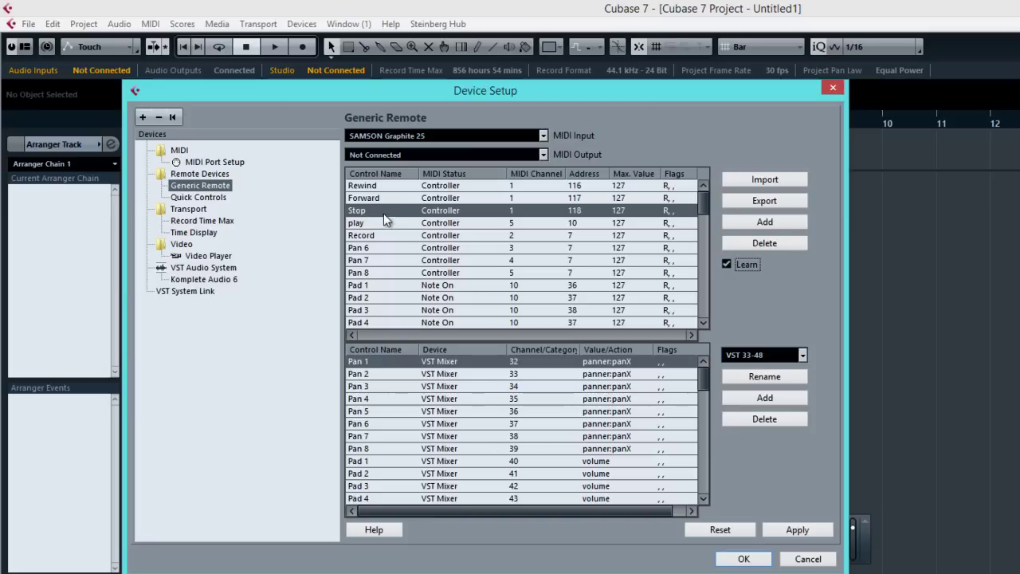
click(393, 222)
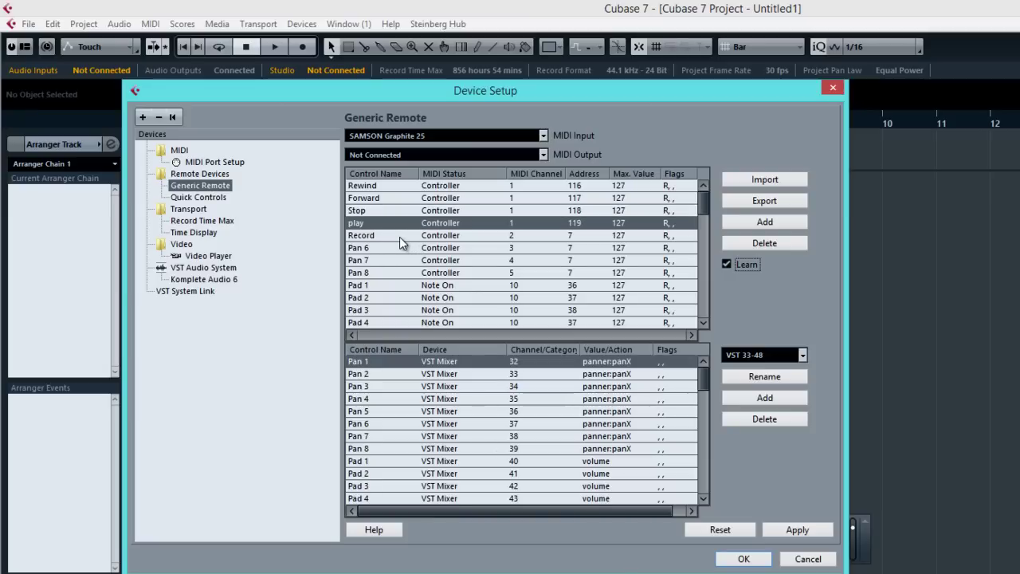
click(399, 236)
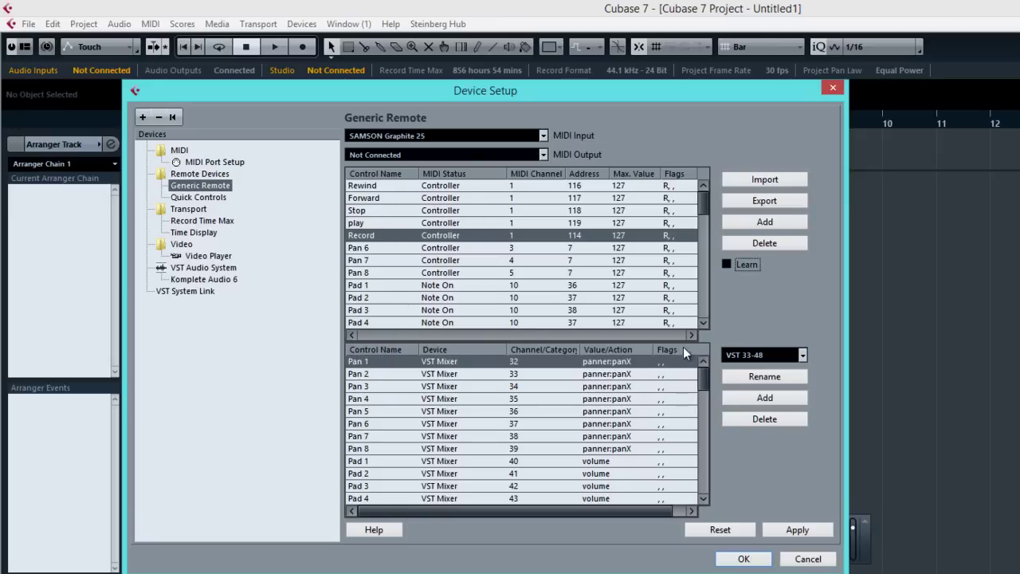
Step: Assign Rewind to Transport, category Device, action rewind
drag(703, 382, 657, 334)
click(441, 362)
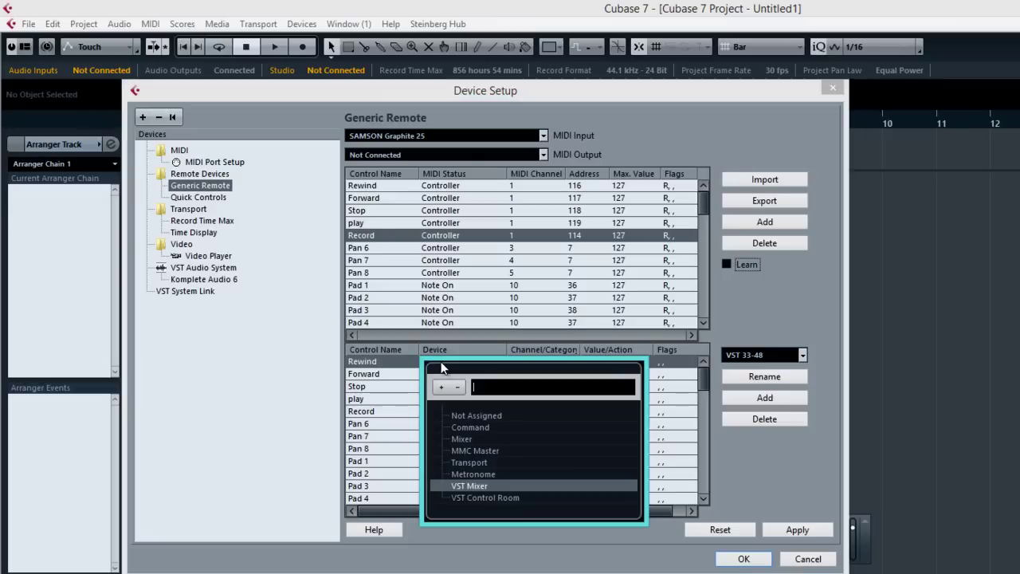
click(475, 462)
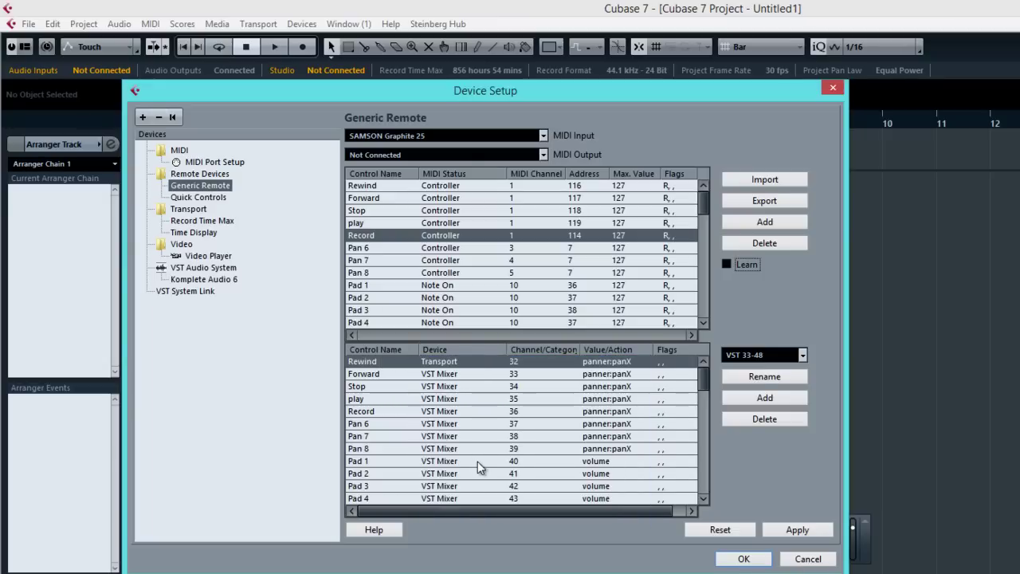
click(523, 363)
click(556, 415)
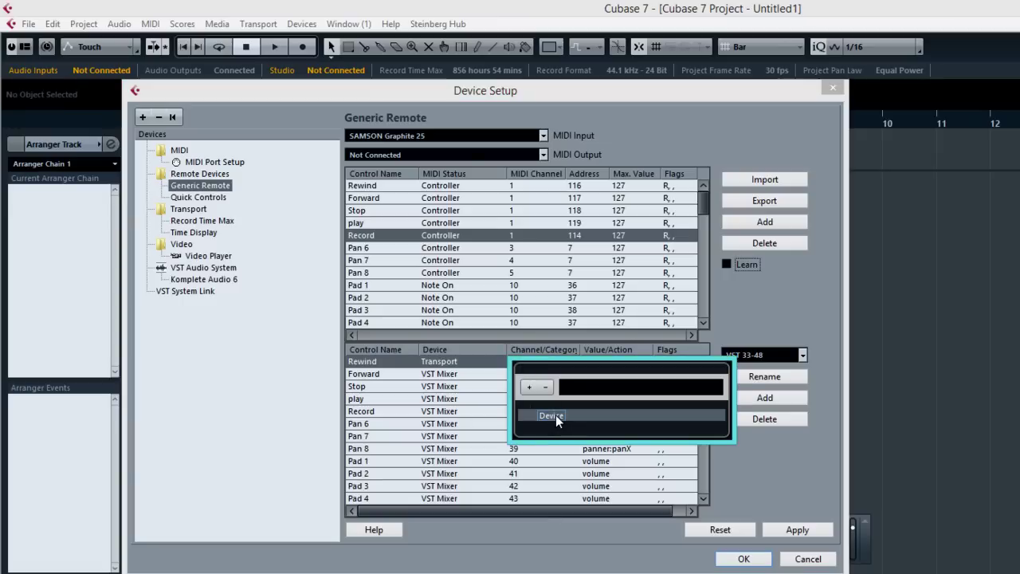
click(556, 414)
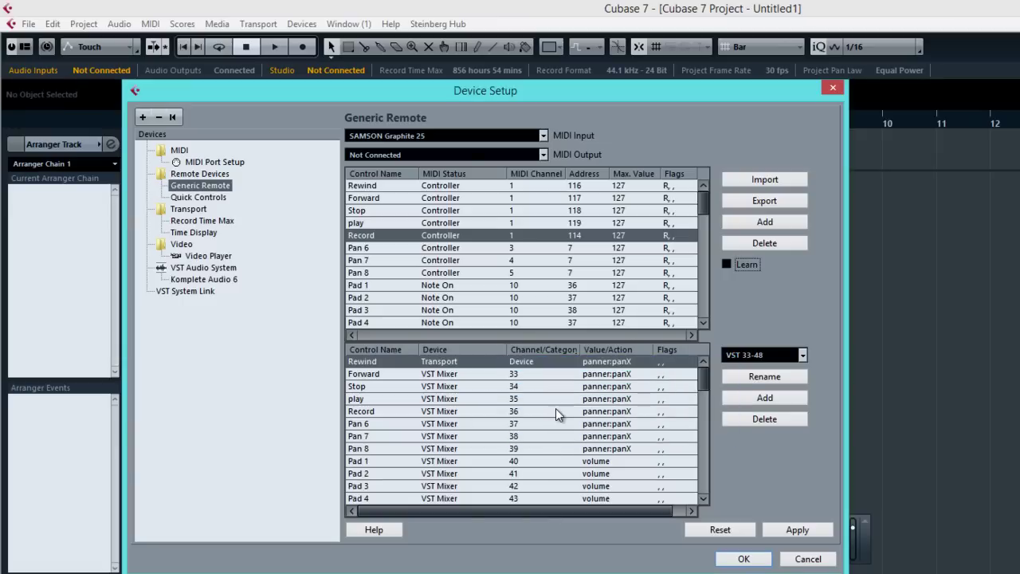
click(606, 363)
click(662, 451)
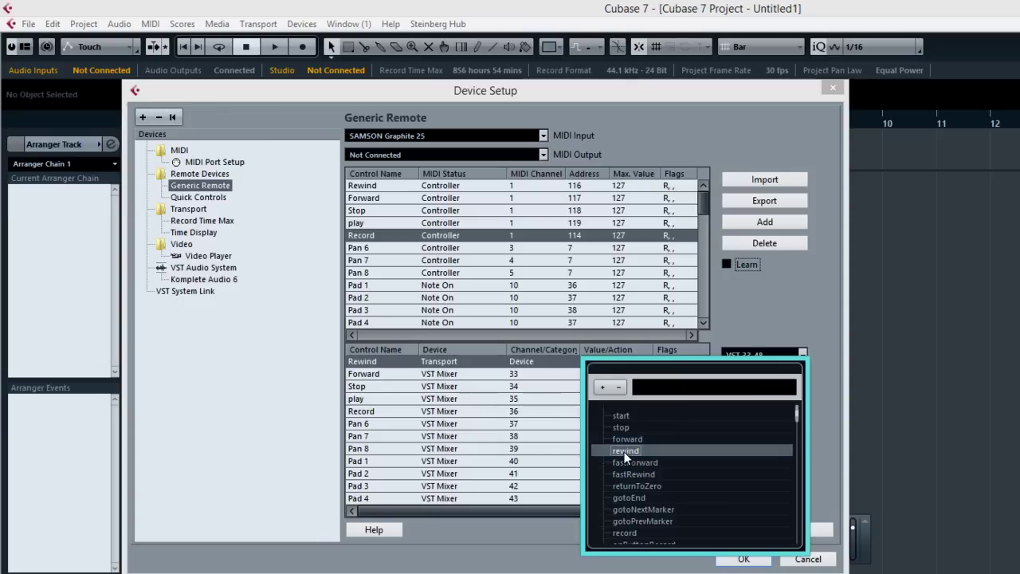
click(662, 451)
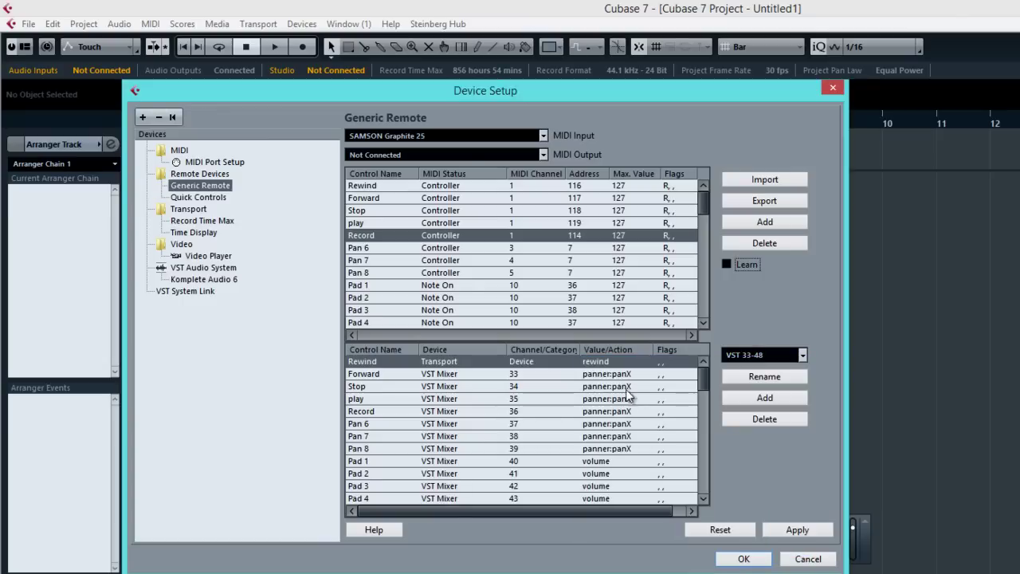
Step: Assign Forward to Transport, category Device, action forward
click(447, 374)
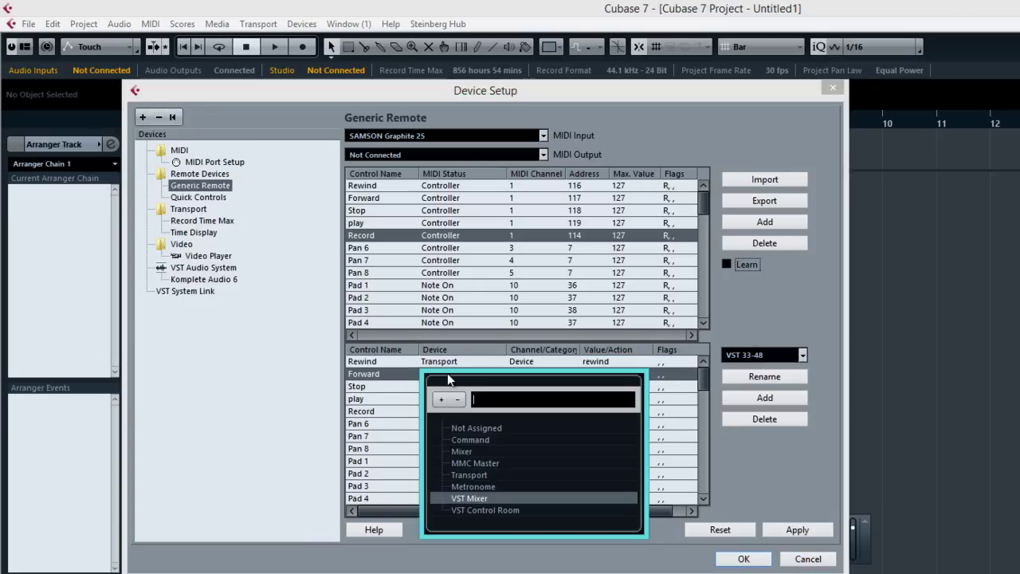
click(479, 476)
click(521, 373)
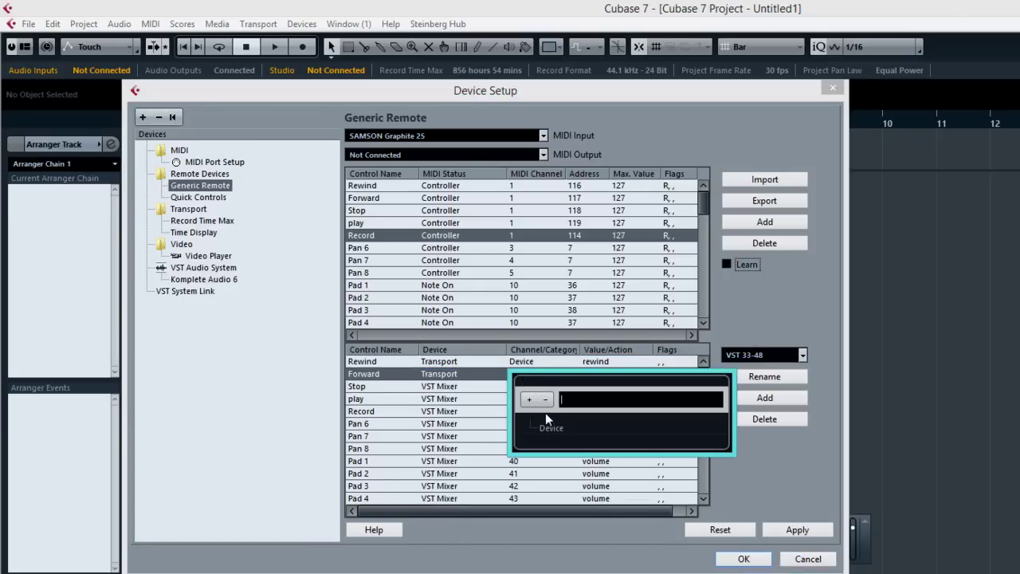
click(543, 431)
click(596, 373)
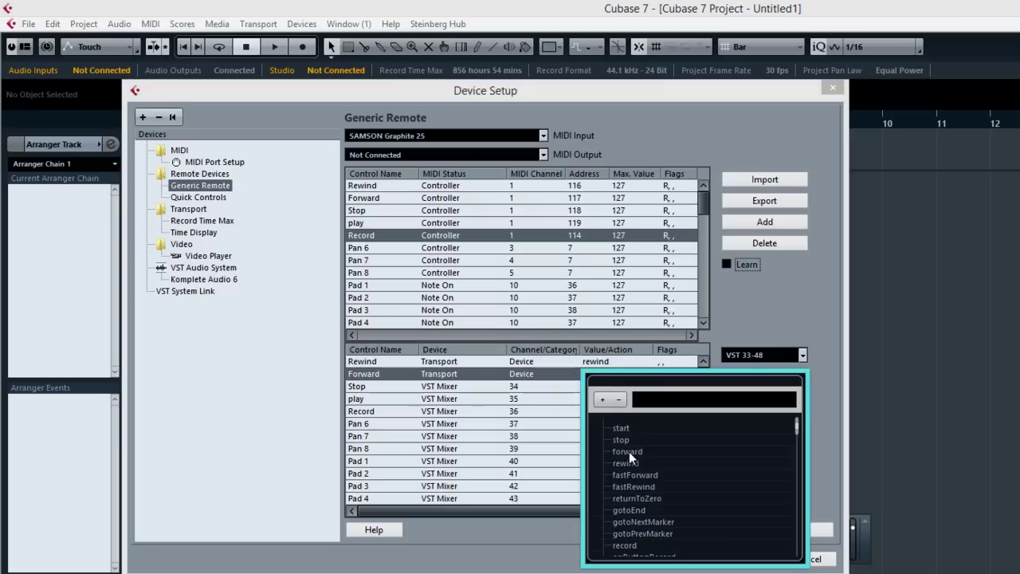
click(630, 451)
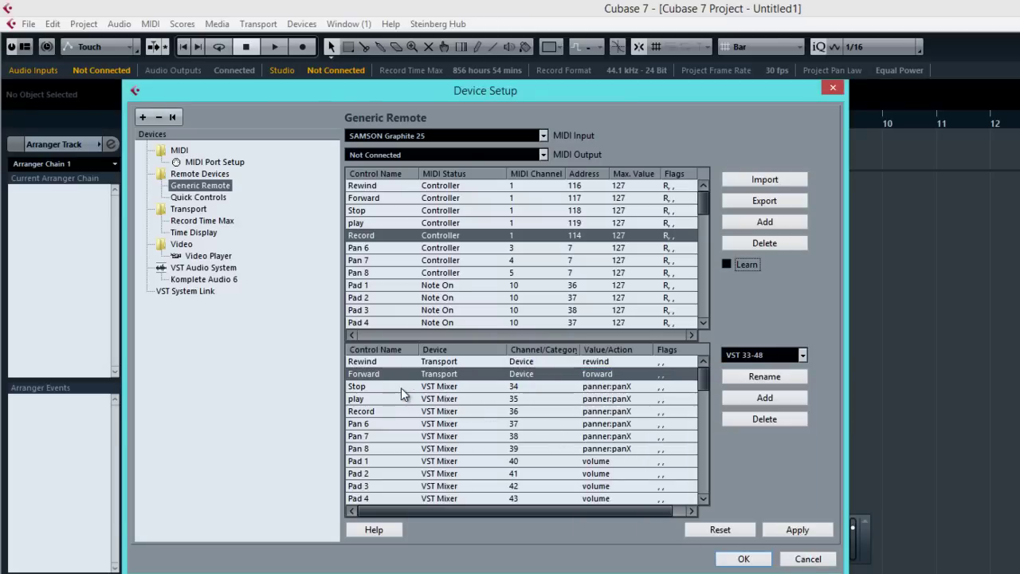
Step: Assign Stop to Transport, category Device, action stop
click(454, 387)
click(484, 487)
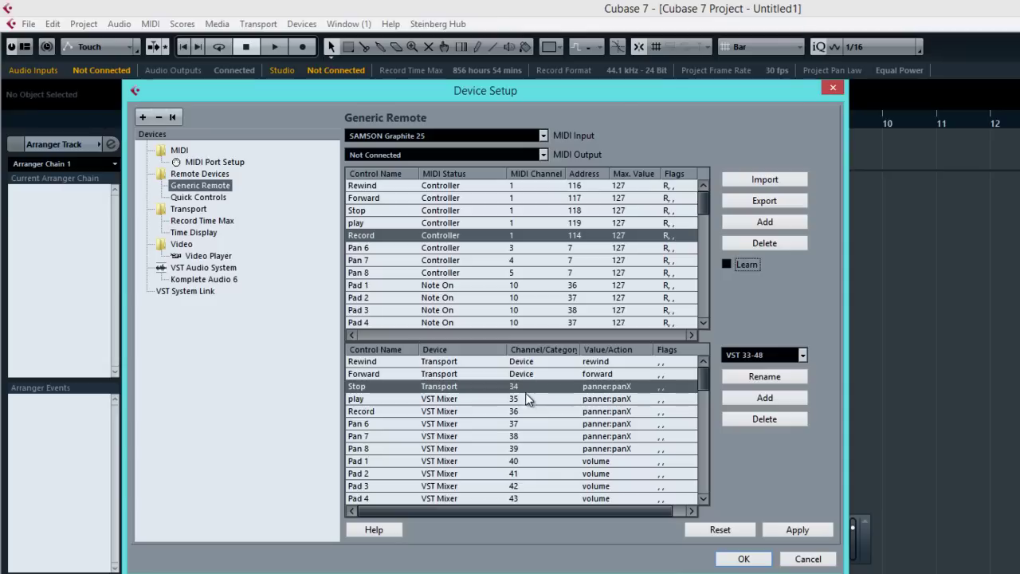
click(522, 388)
click(542, 443)
click(599, 385)
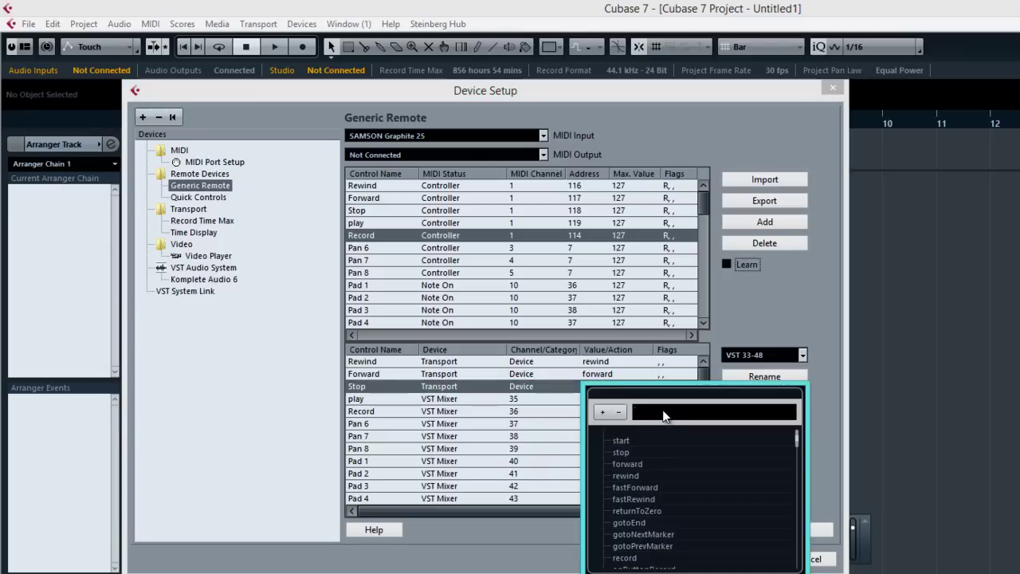
click(624, 453)
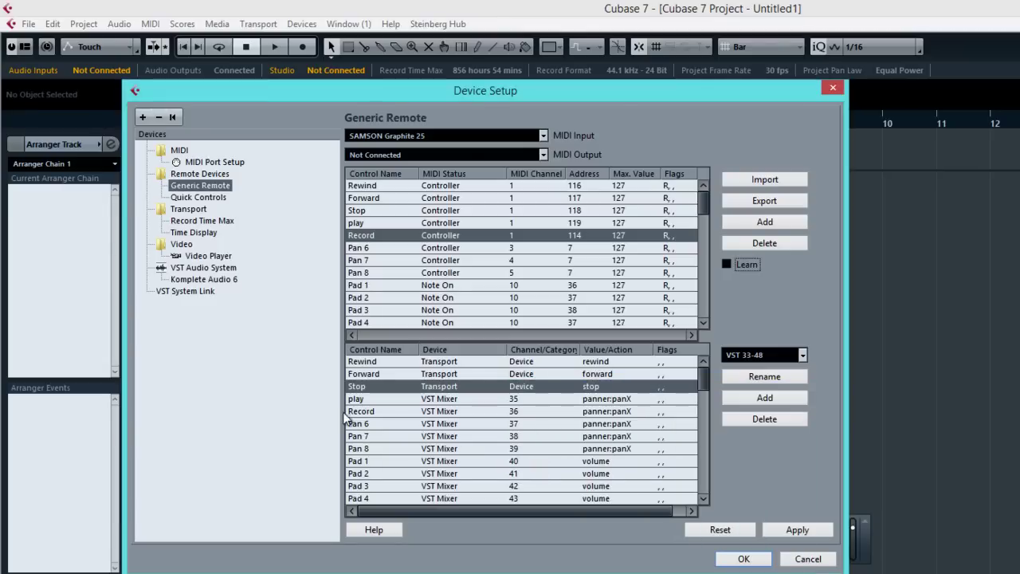
Step: Assign play to Transport, category Device, action start
click(436, 403)
click(470, 522)
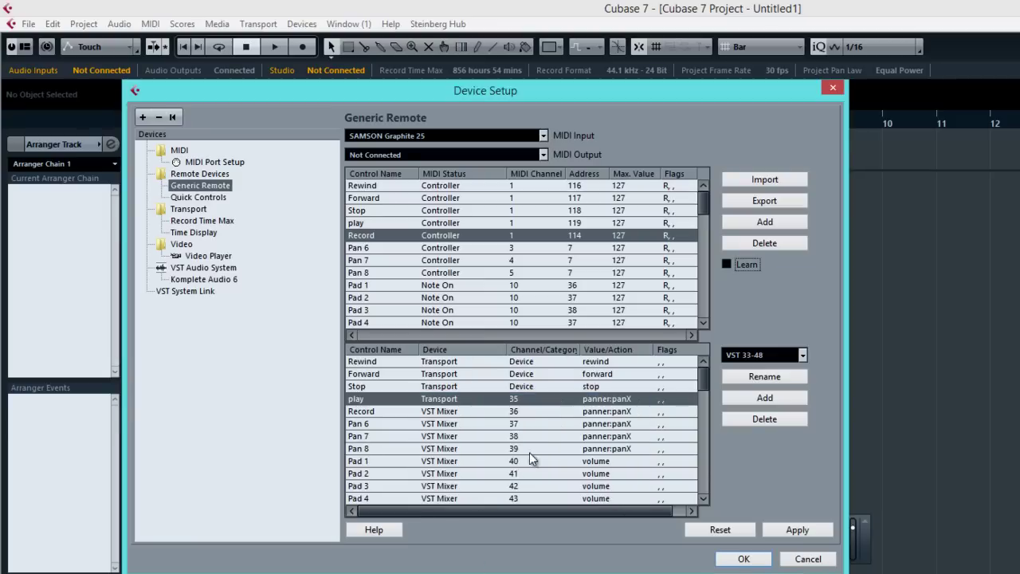
click(535, 405)
click(535, 444)
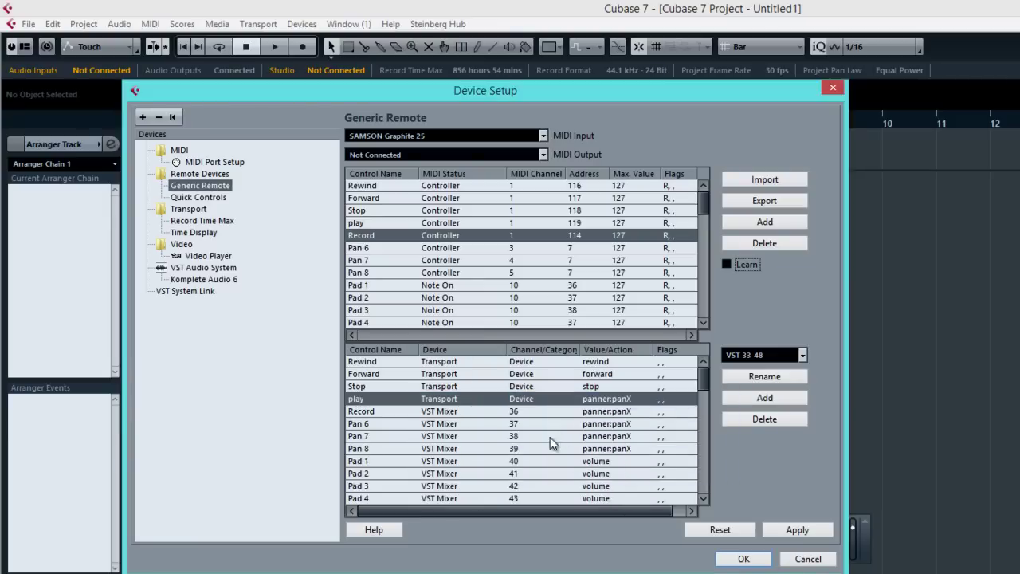
click(599, 401)
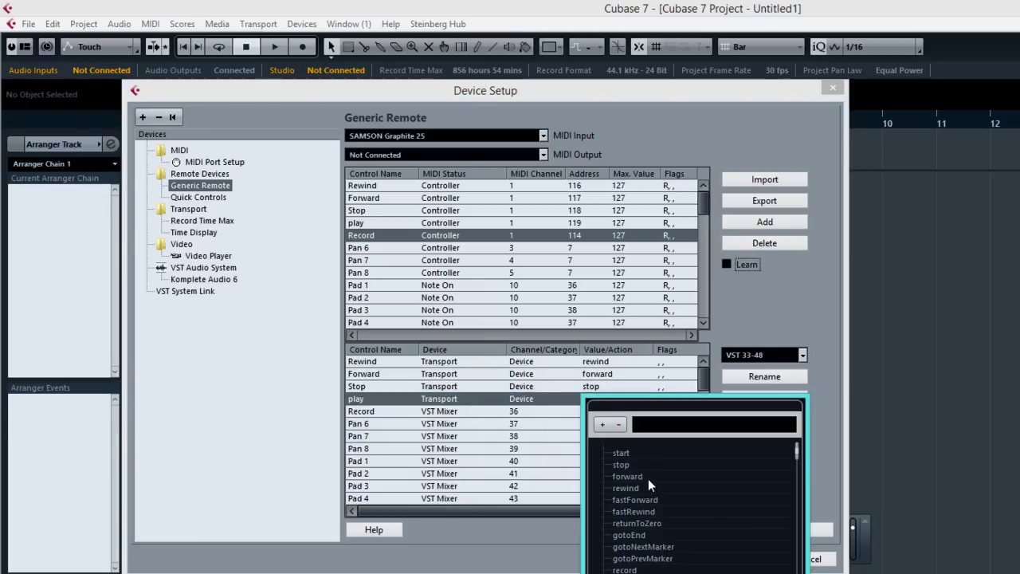
text(pla)
key(BackSpace)
key(BackSpace)
key(BackSpace)
text(s)
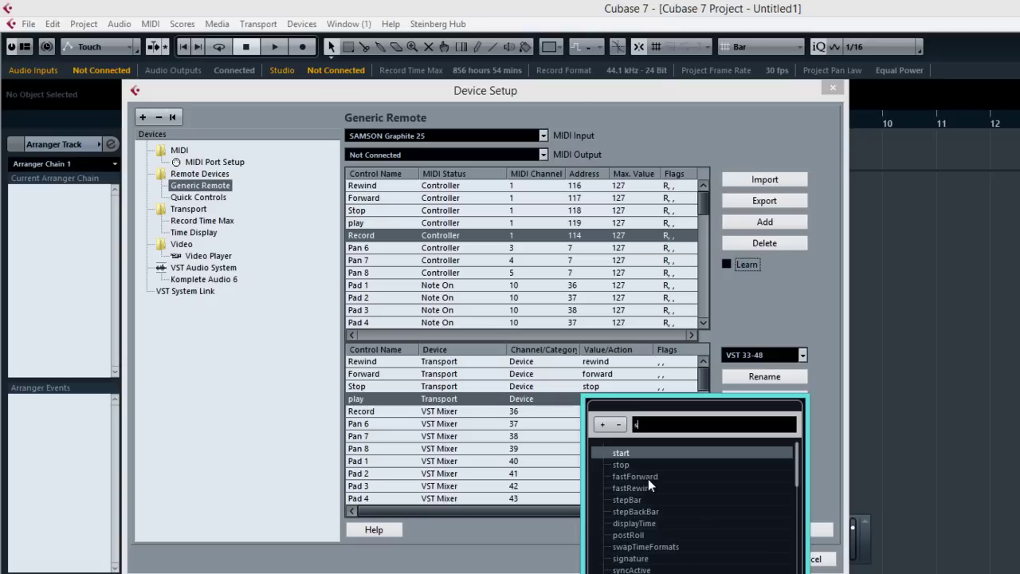
text(tar)
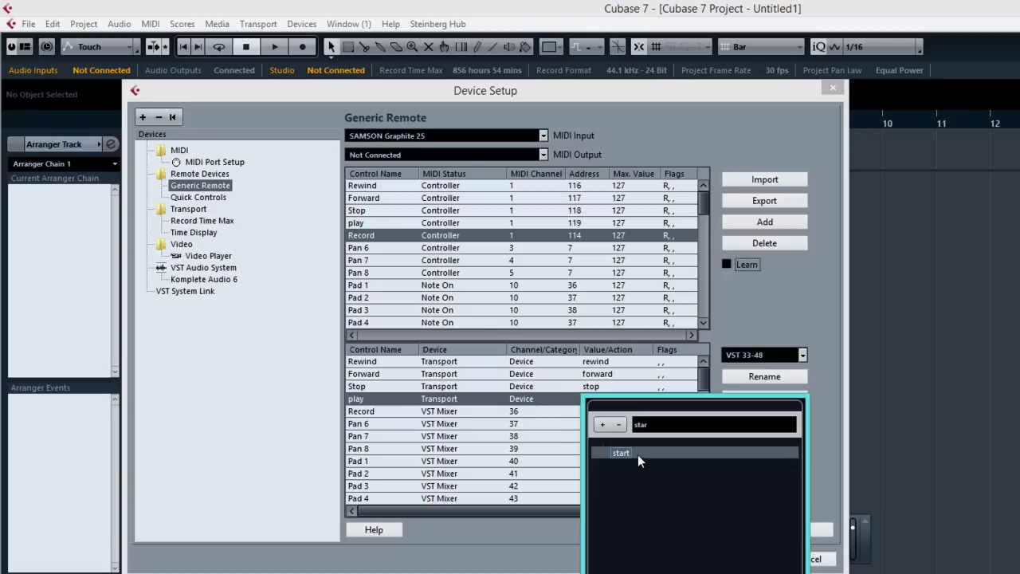
double_click(639, 454)
Step: Assign Record to Transport, category Device, action record
click(428, 414)
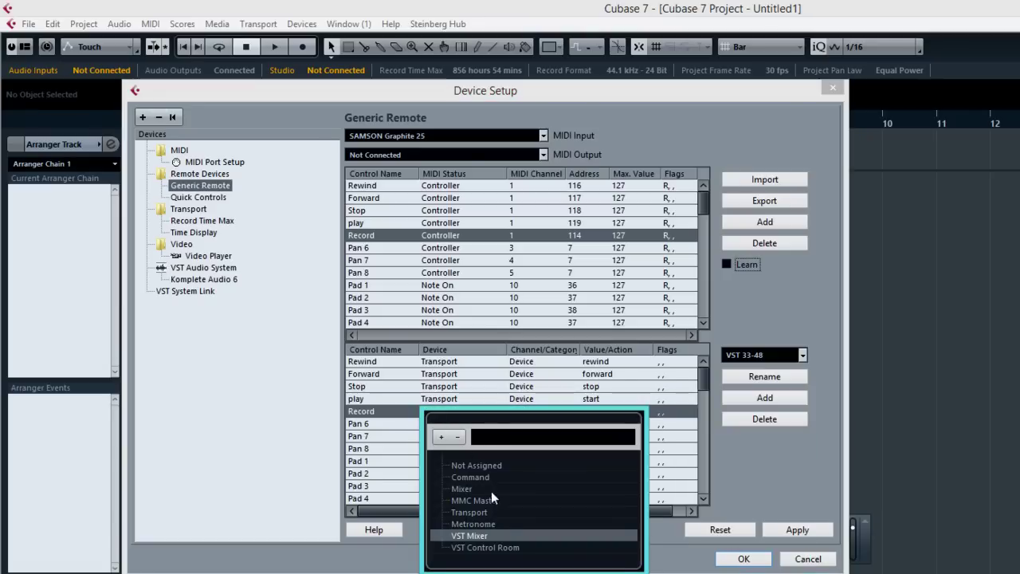
double_click(486, 514)
click(517, 410)
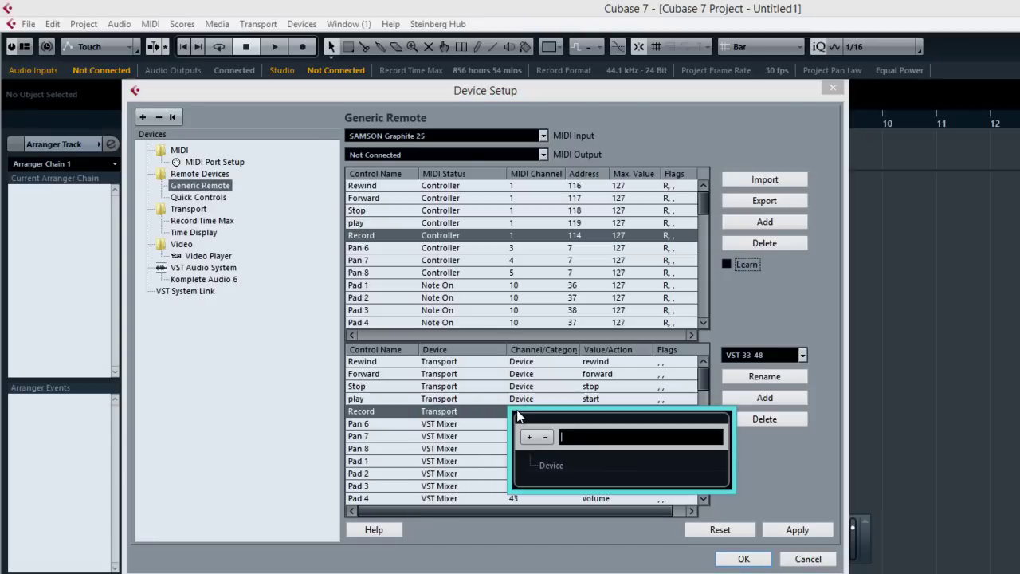
double_click(538, 461)
click(594, 412)
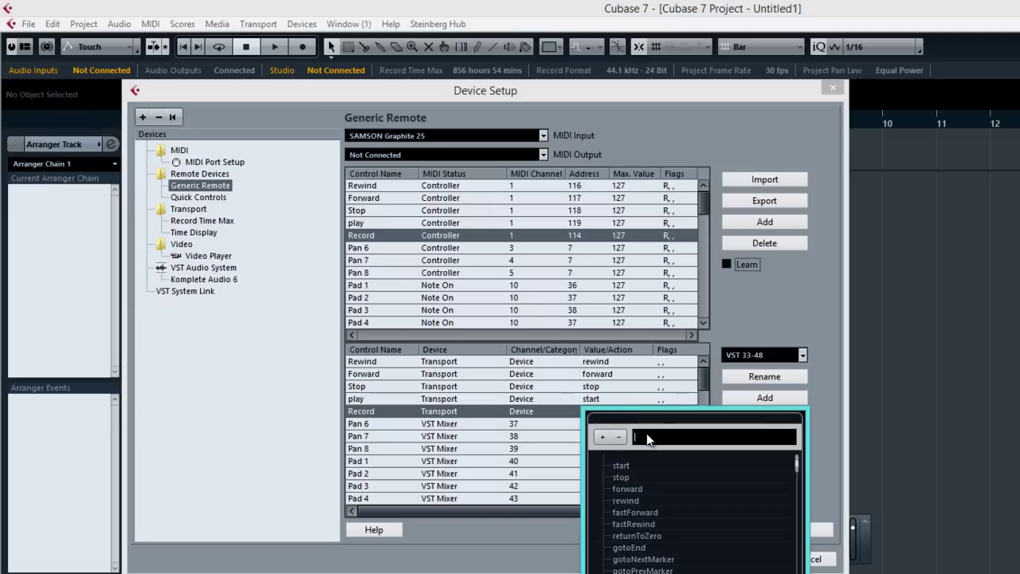
text(rec)
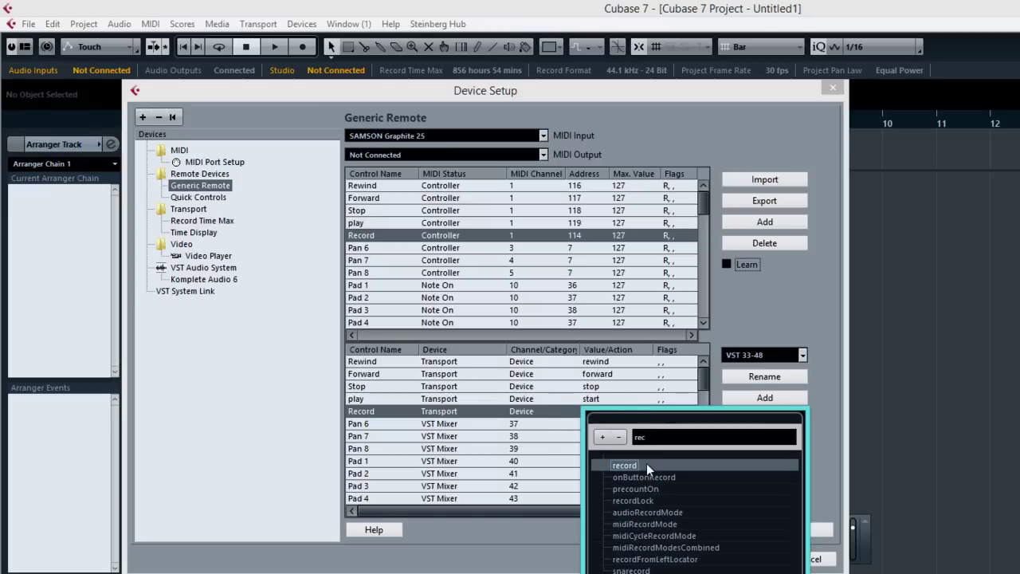
double_click(646, 466)
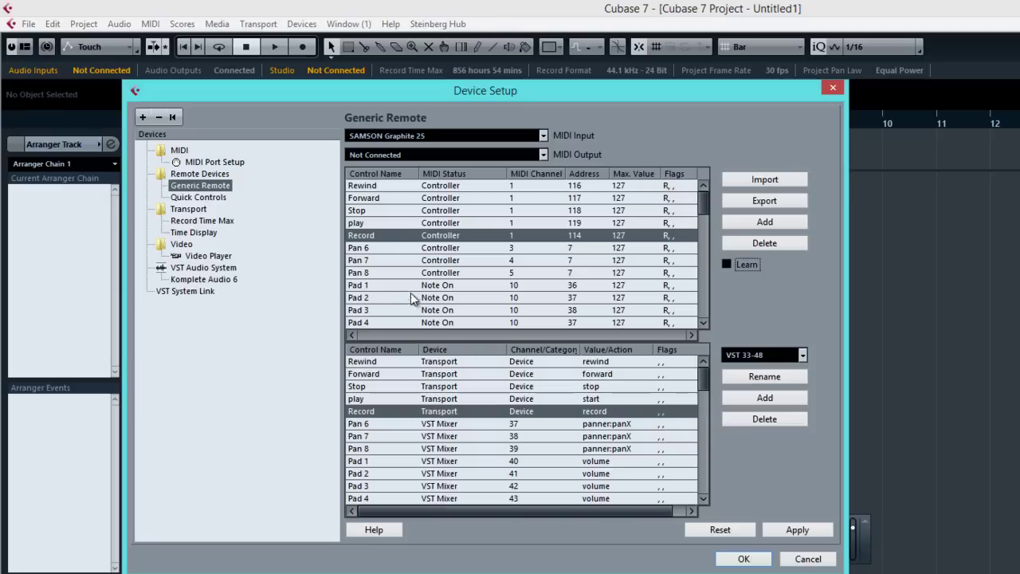
Step: Rename Pan 6 to Pan 1 and learn it from the pan knob, channel 1 address 10
click(372, 250)
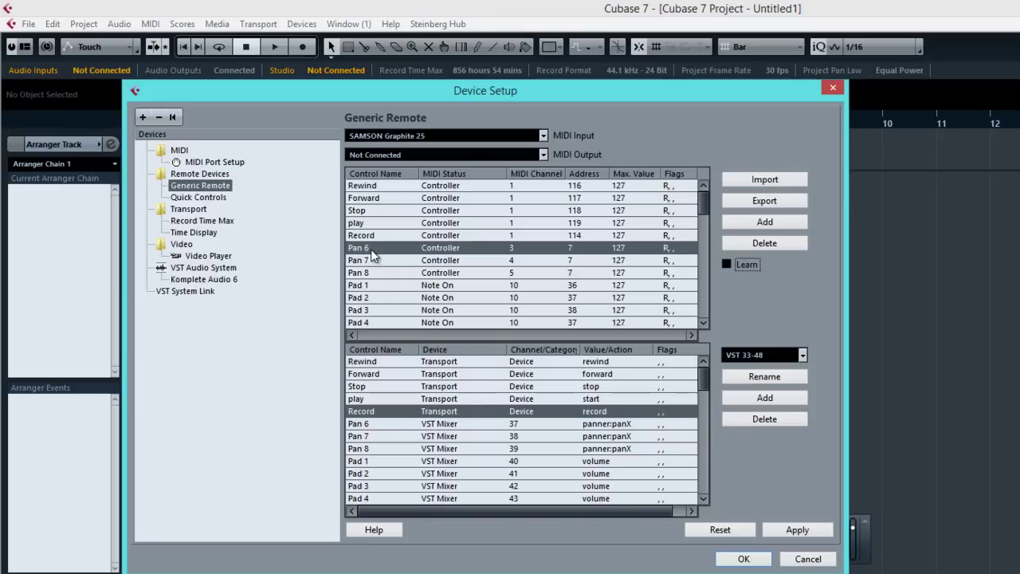
double_click(366, 248)
text(Pan 1)
key(Return)
scroll(452, 423, down, 1)
mouse_move(700, 396)
mouse_down()
mouse_move(703, 423)
mouse_move(703, 383)
mouse_up()
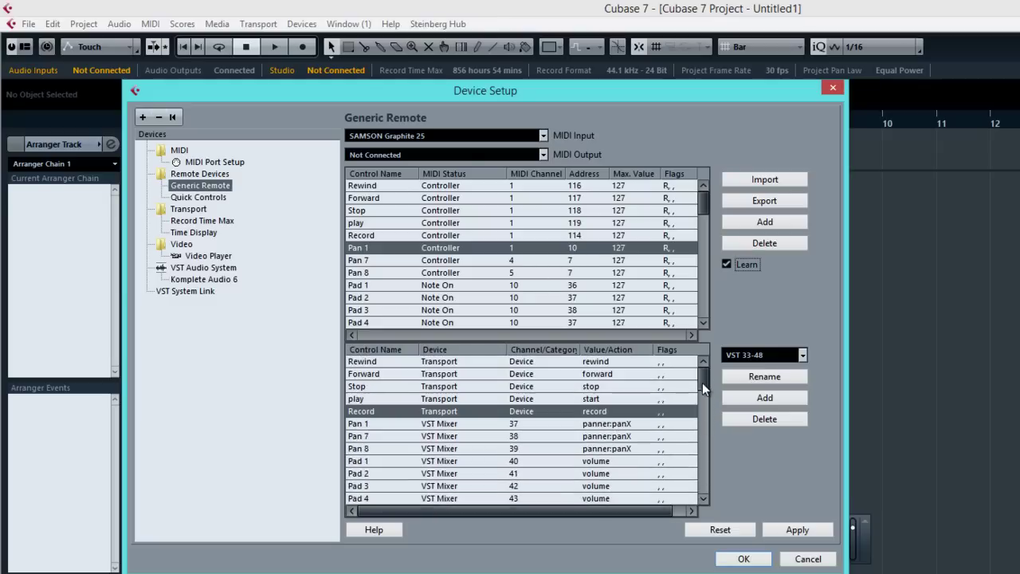
click(376, 426)
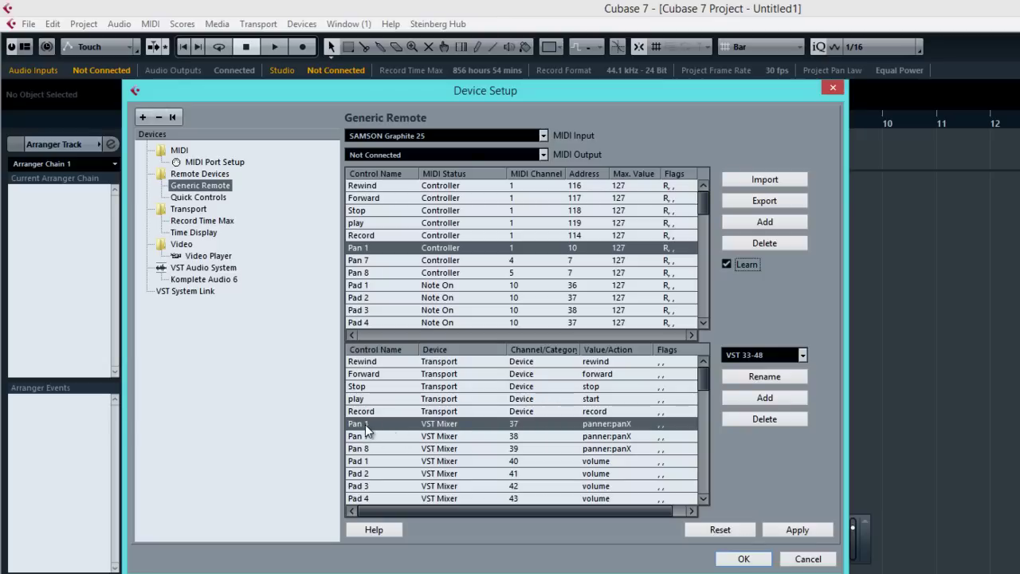
Step: Route the Pan 1 control to the Mixer's Selected channel
click(451, 422)
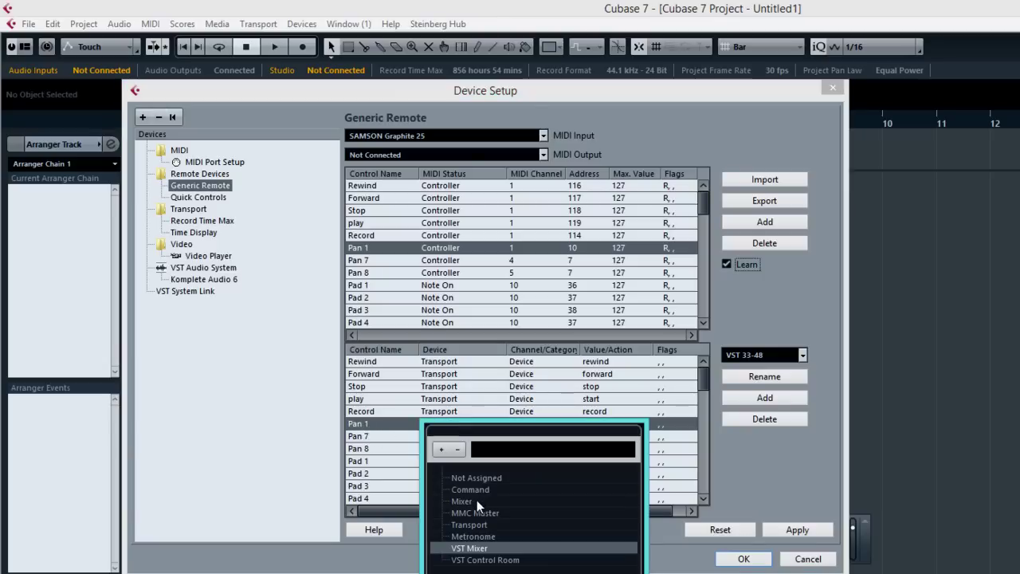
click(477, 501)
click(527, 425)
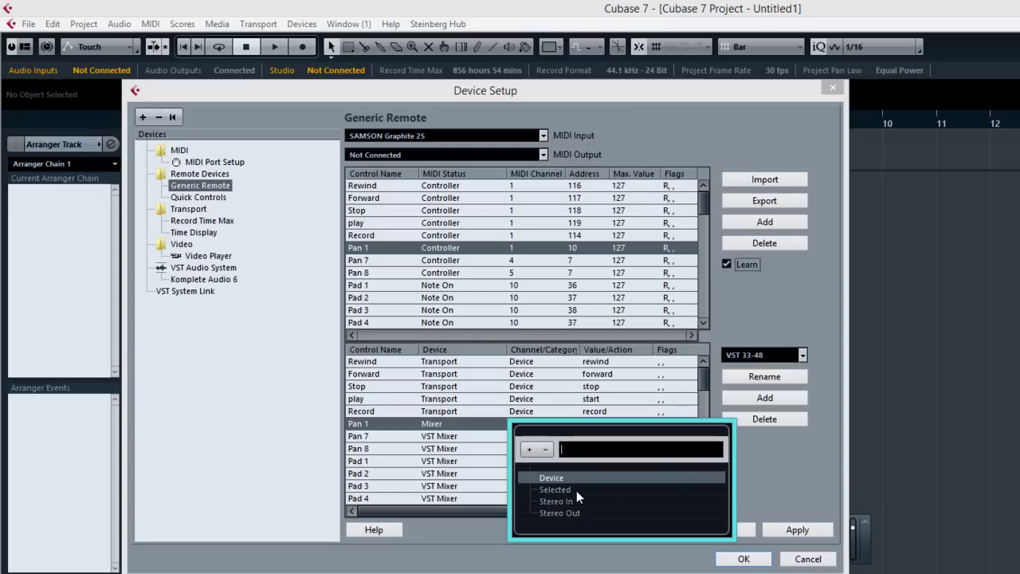
click(577, 490)
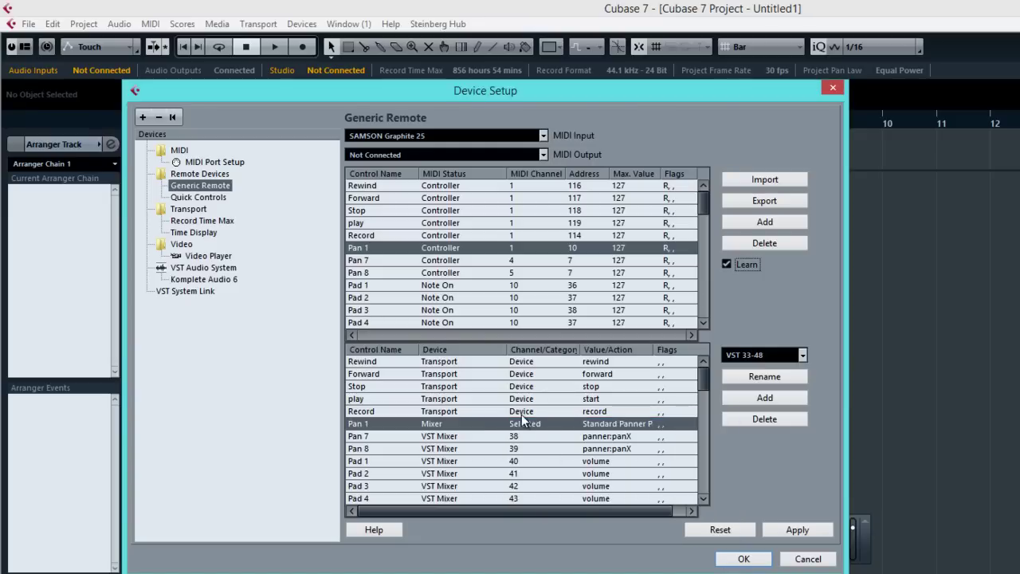
Step: Set Pan 1's action to Standard Panner Pan Left-Right and apply the change
click(611, 427)
scroll(633, 524, down, 4)
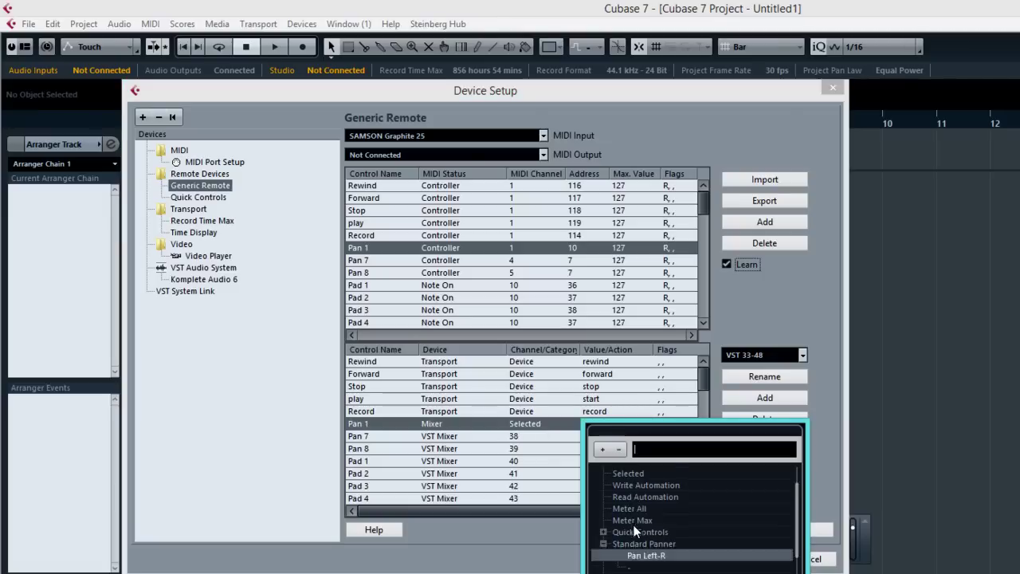
scroll(633, 527, up, 2)
click(668, 447)
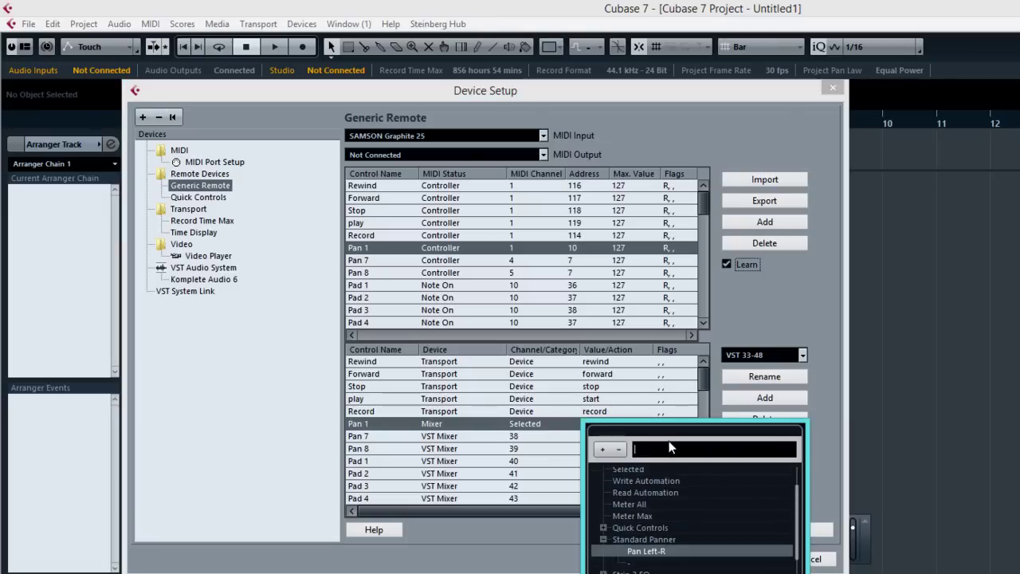
text(pan)
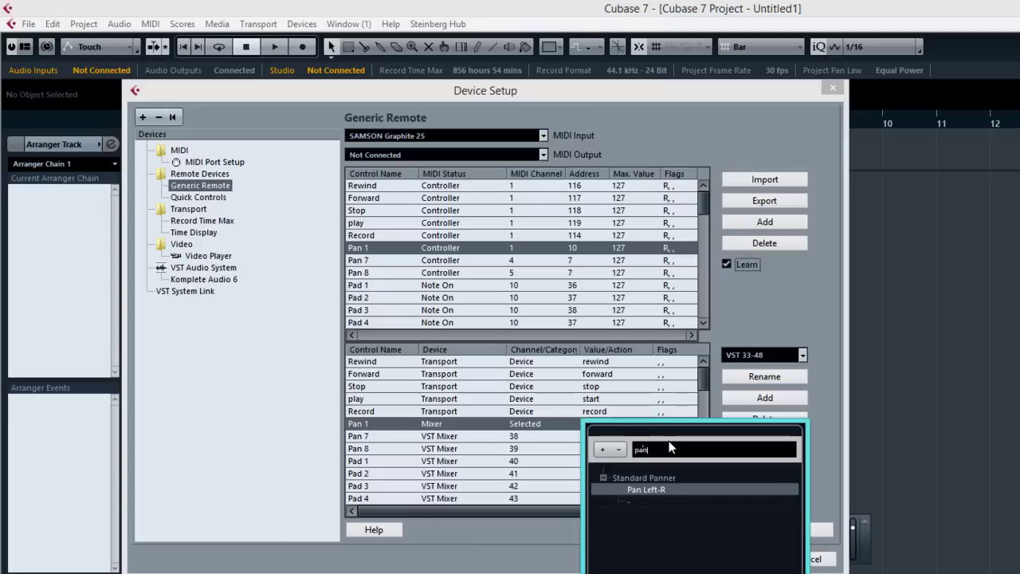
click(649, 491)
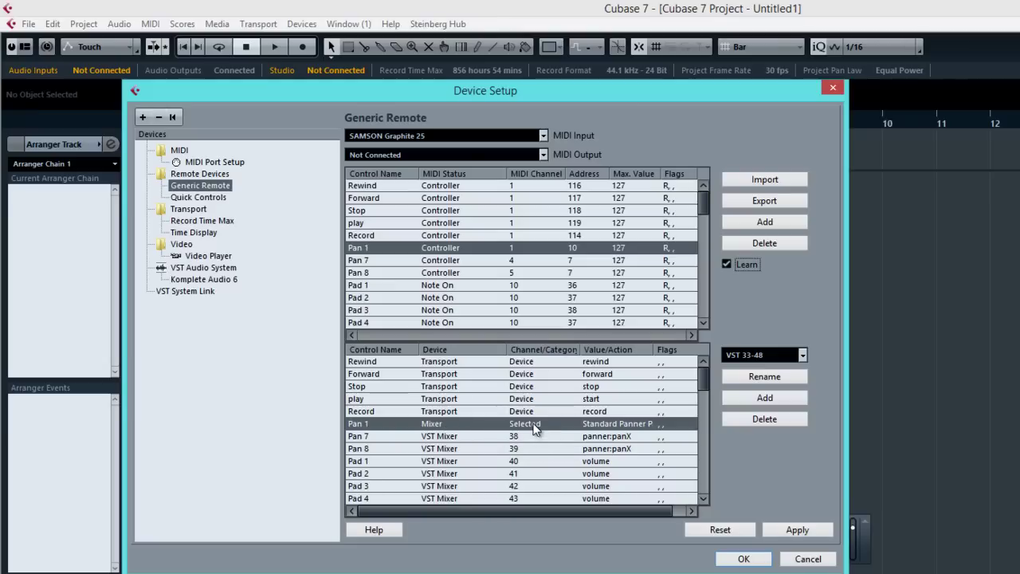
click(618, 423)
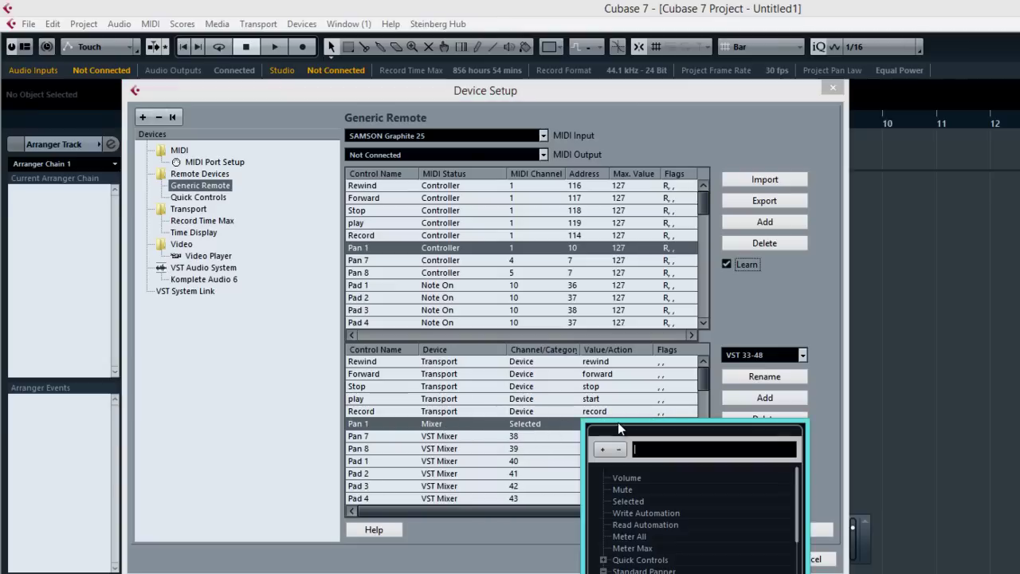
click(820, 448)
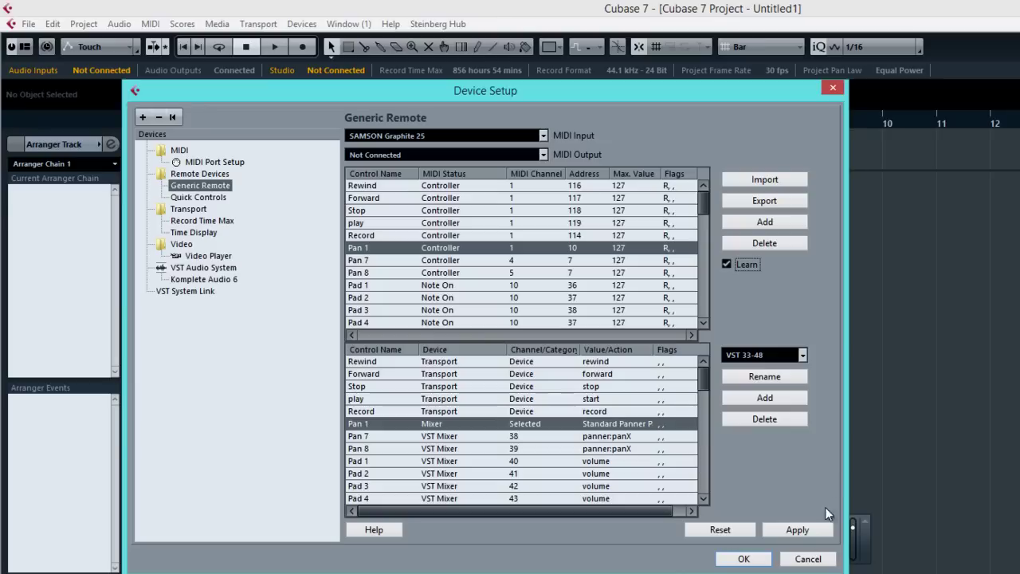
click(769, 532)
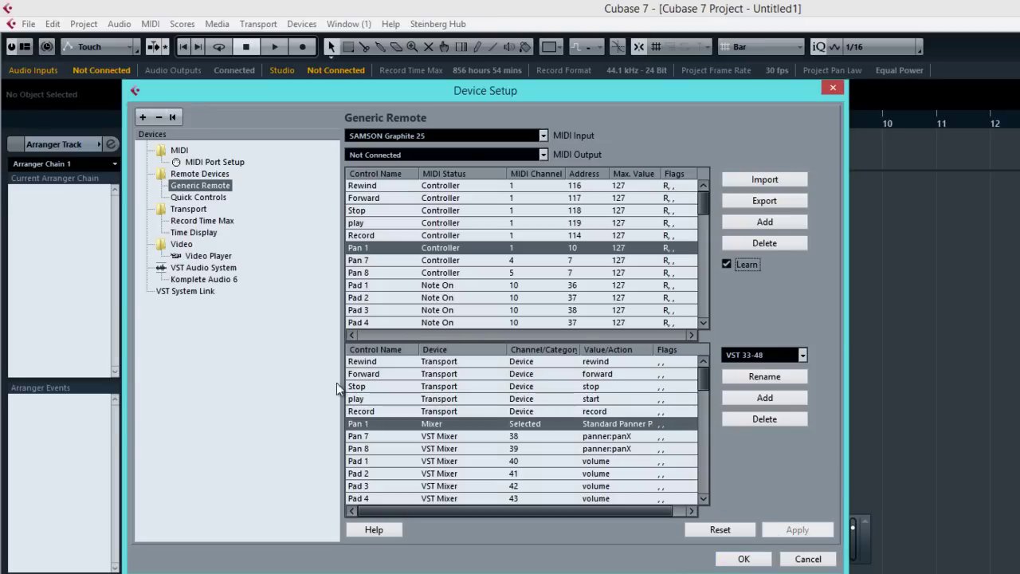
Step: Confirm Device Setup with OK, then rewind, start playback and stop it at 2.1.2.27
click(742, 560)
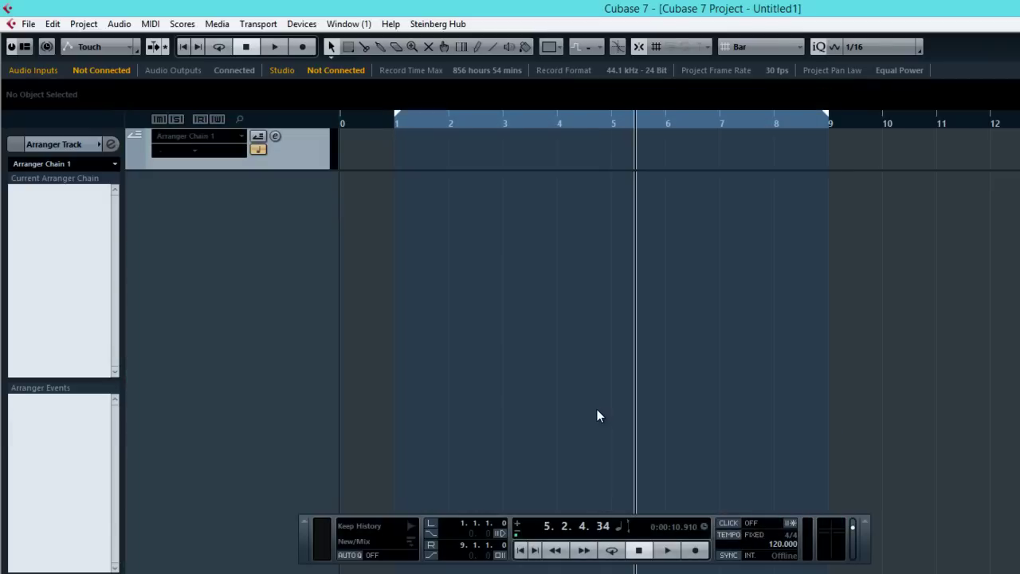
key(KP_Subtract)
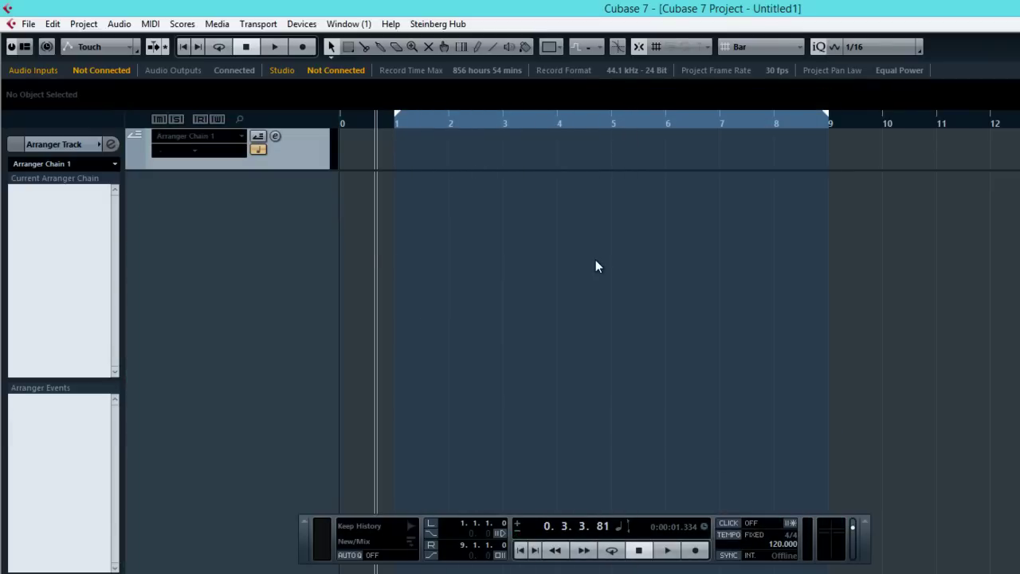
key(space)
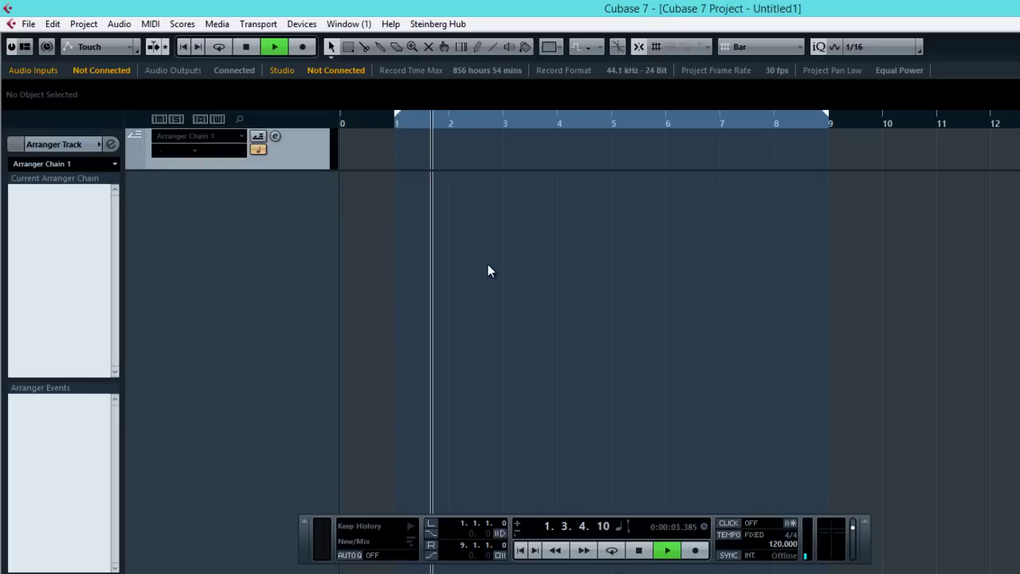
key(space)
Step: Add stereo audio track Audio 01 and turn its pan with the remote knob to L2
right_click(239, 225)
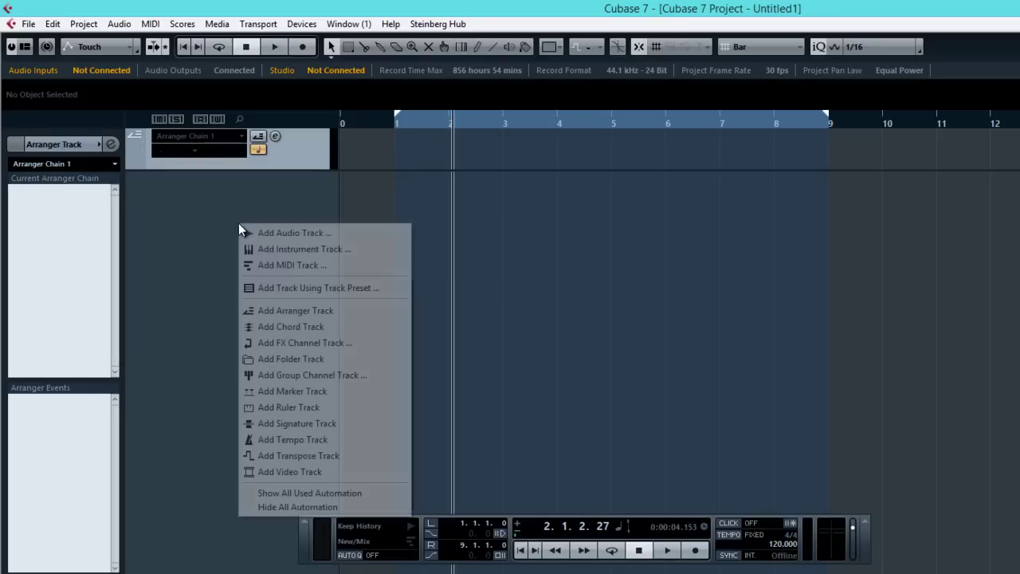
click(301, 233)
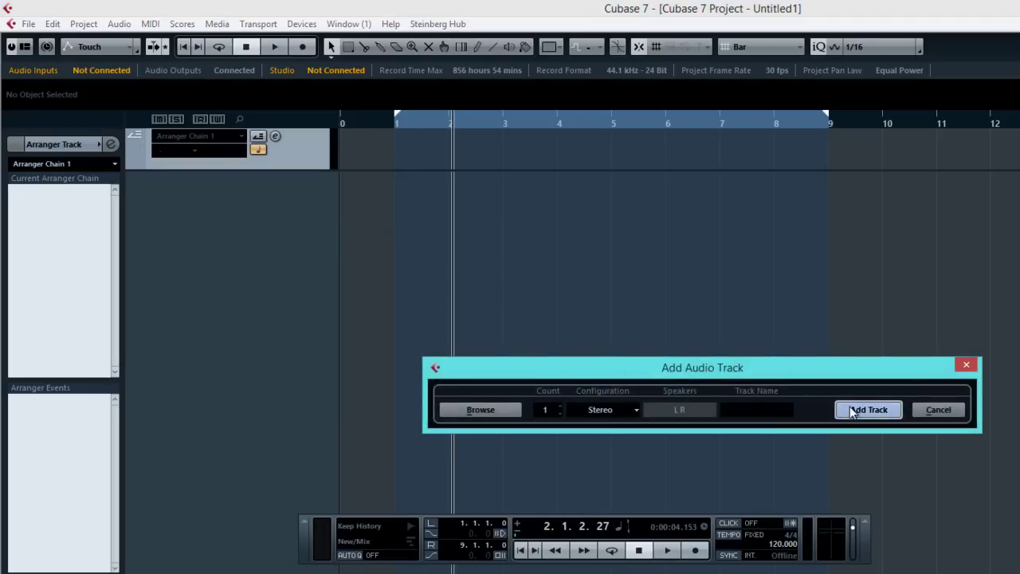
click(852, 411)
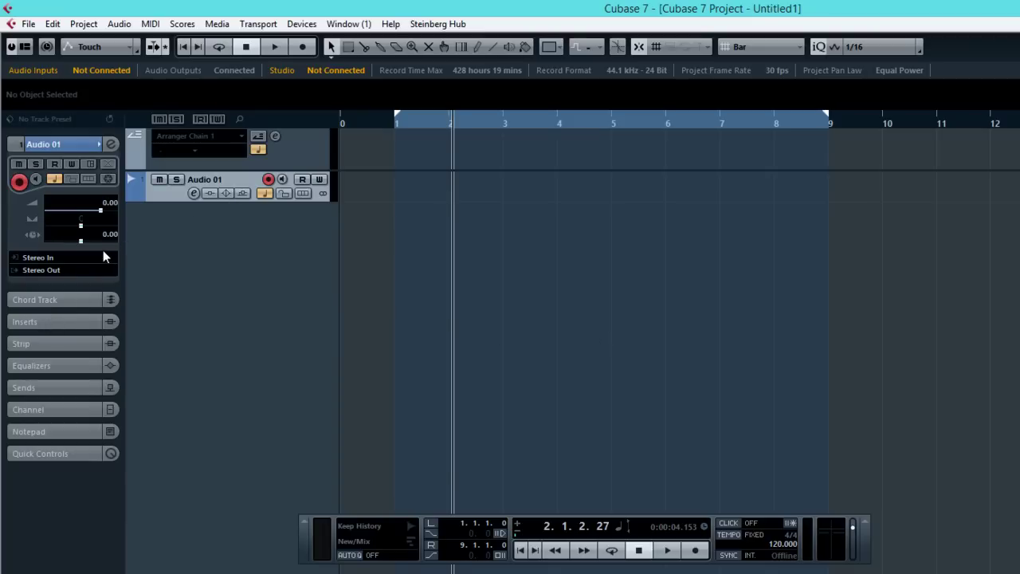
scroll(94, 229, up, 5)
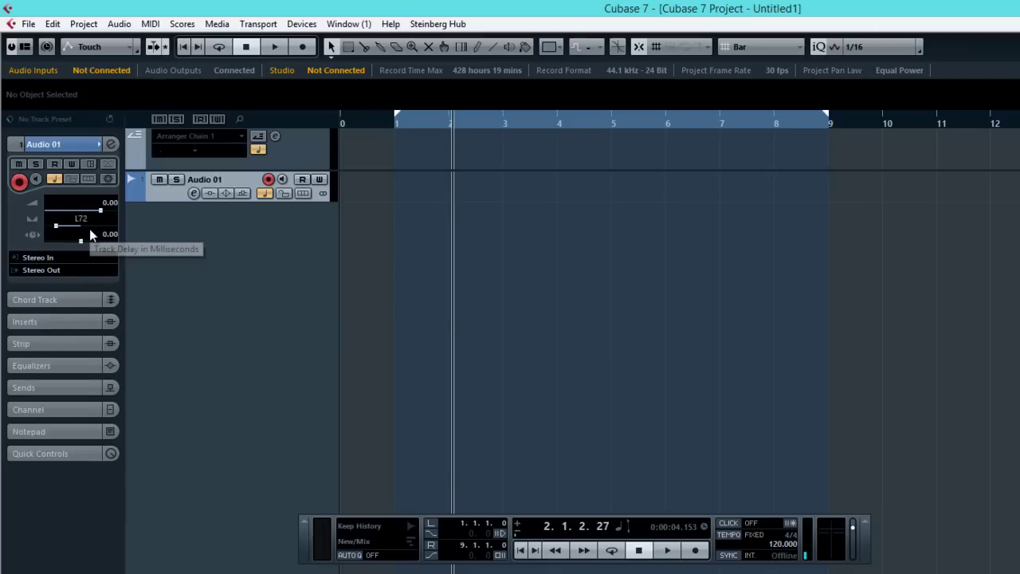
scroll(80, 227, down, 15)
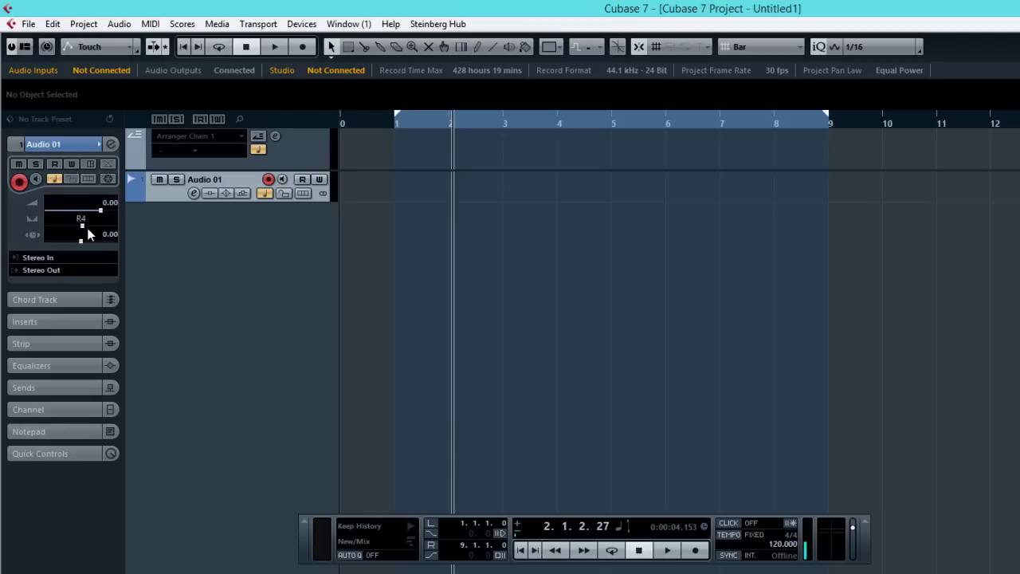
scroll(89, 232, up, 15)
Step: Reopen Device Setup and bring up the preset Export dialog twice, cancelling each time
click(301, 24)
click(336, 325)
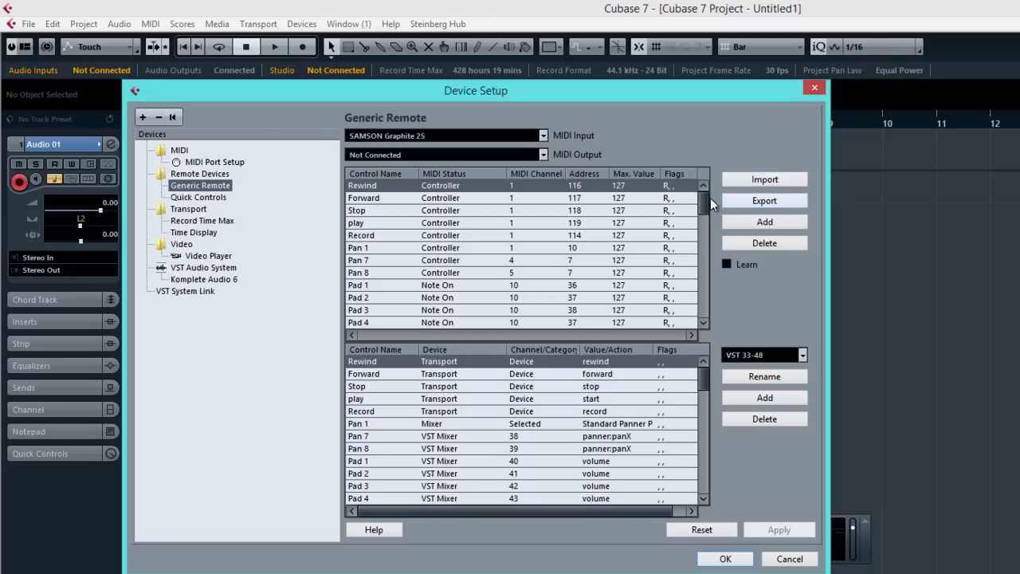
click(767, 202)
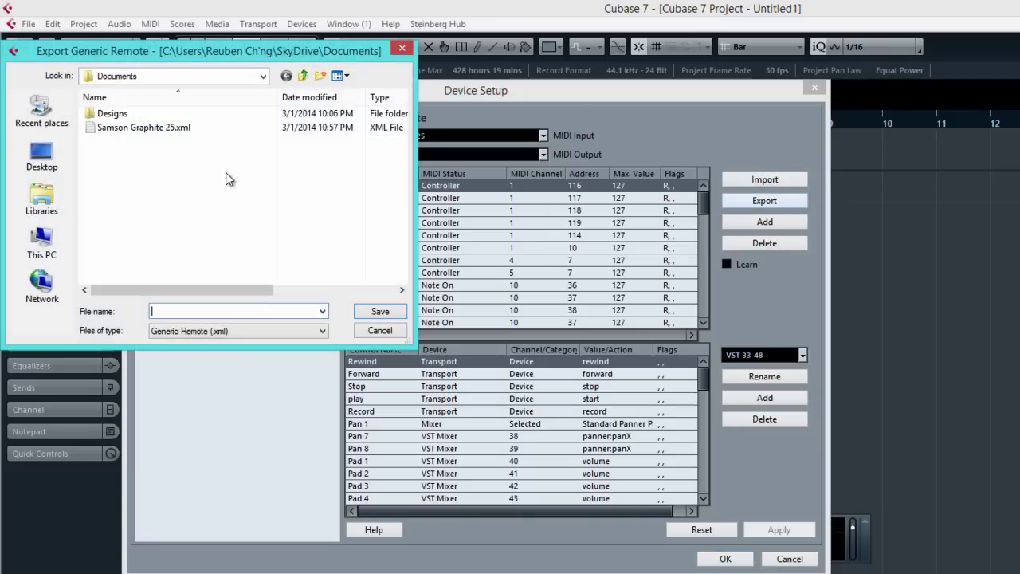
click(380, 330)
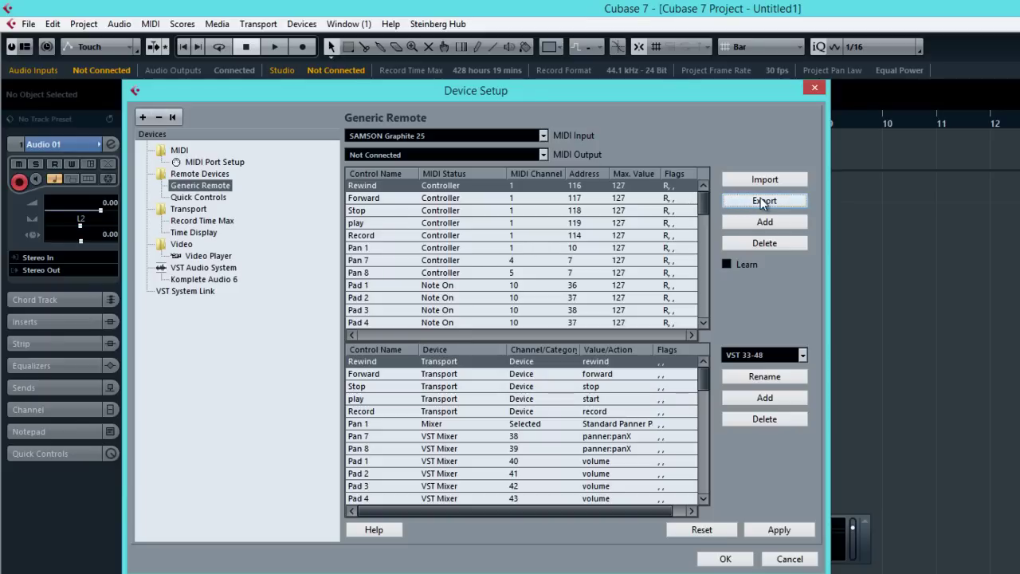
click(735, 200)
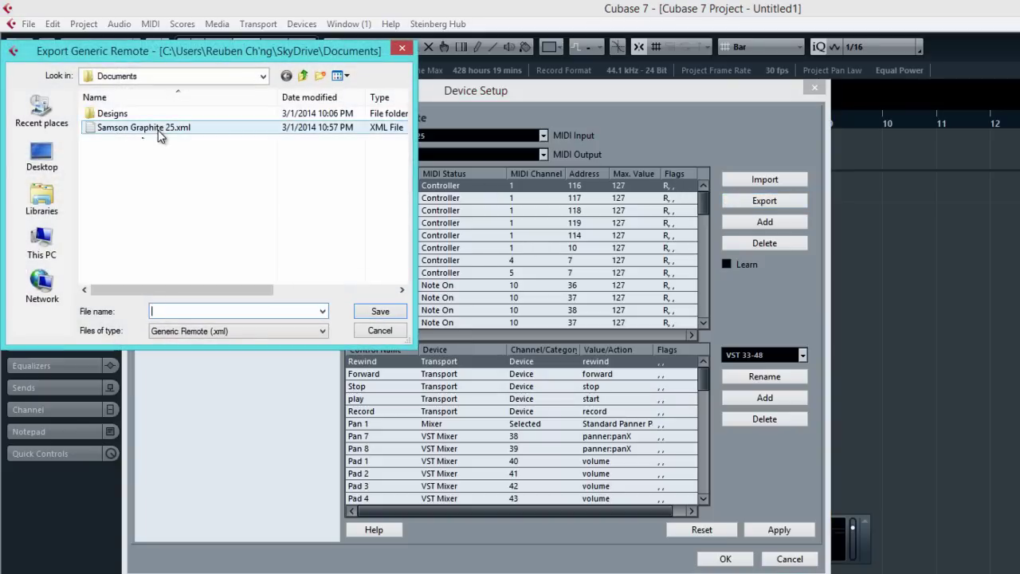
click(379, 330)
Step: Import the Samson Graphite 25.xml preset into the Generic Remote
click(745, 179)
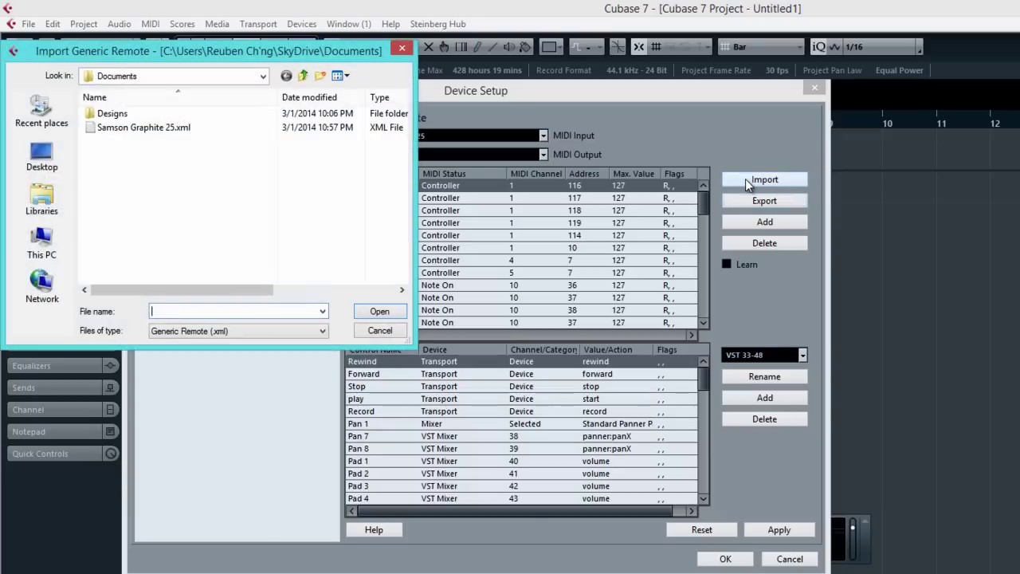
click(134, 136)
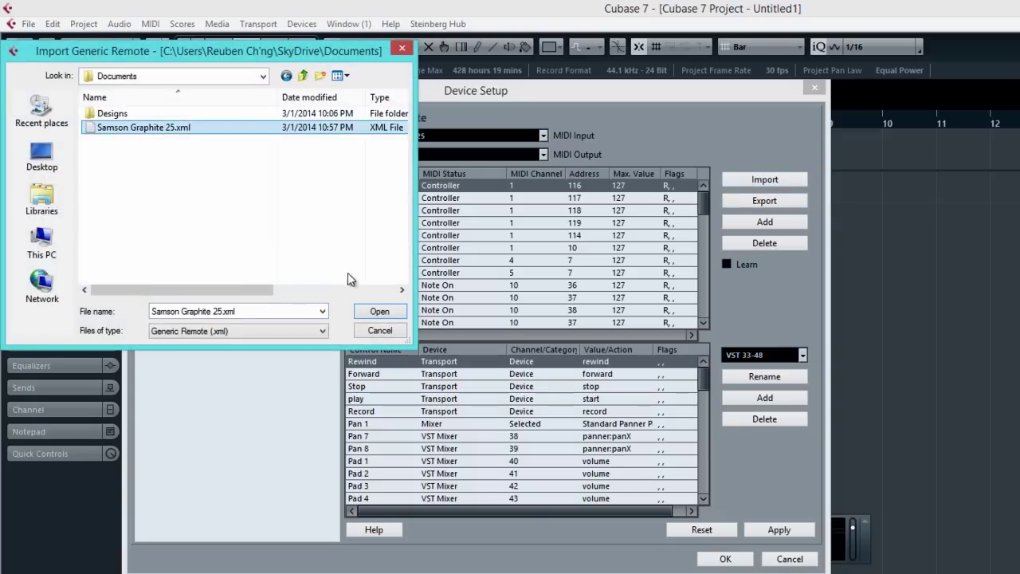
click(380, 311)
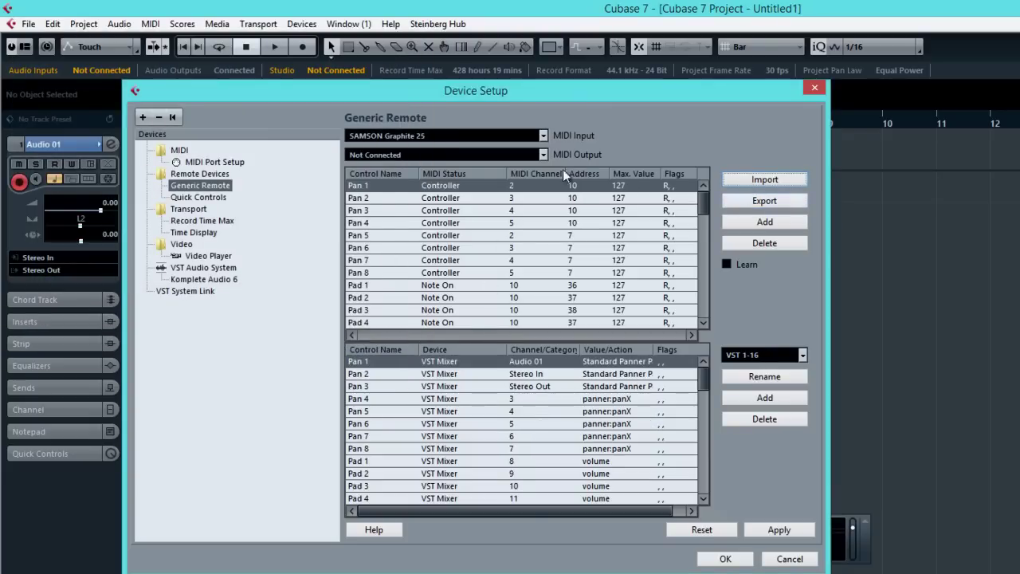
click(544, 137)
click(574, 135)
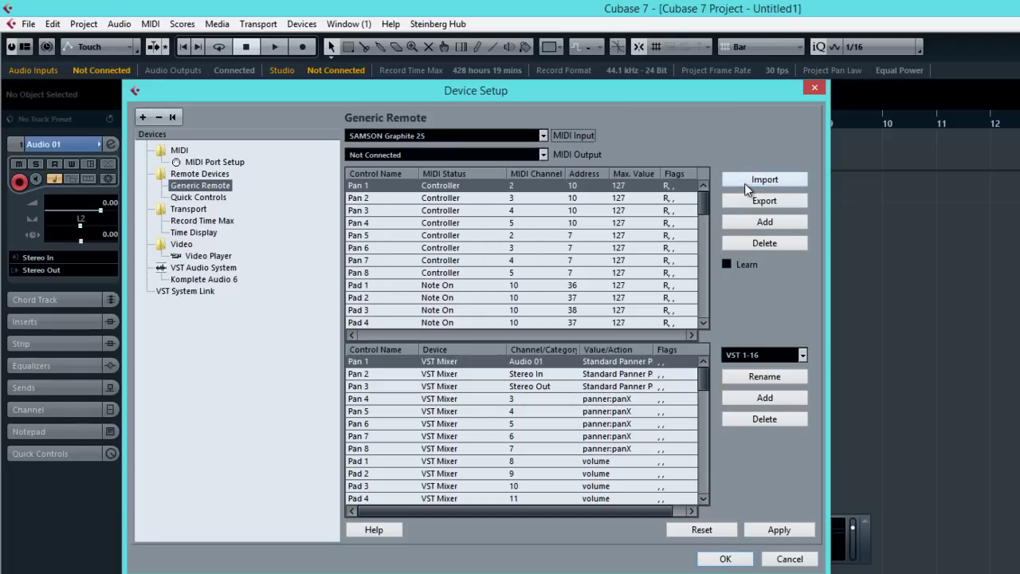